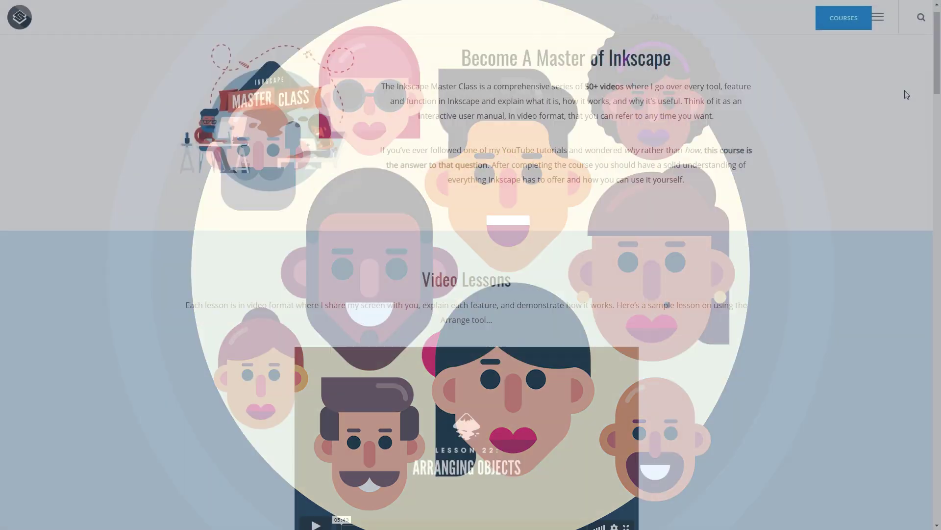
pyautogui.scroll(-5, 905, 90)
pyautogui.scroll(-10, 906, 94)
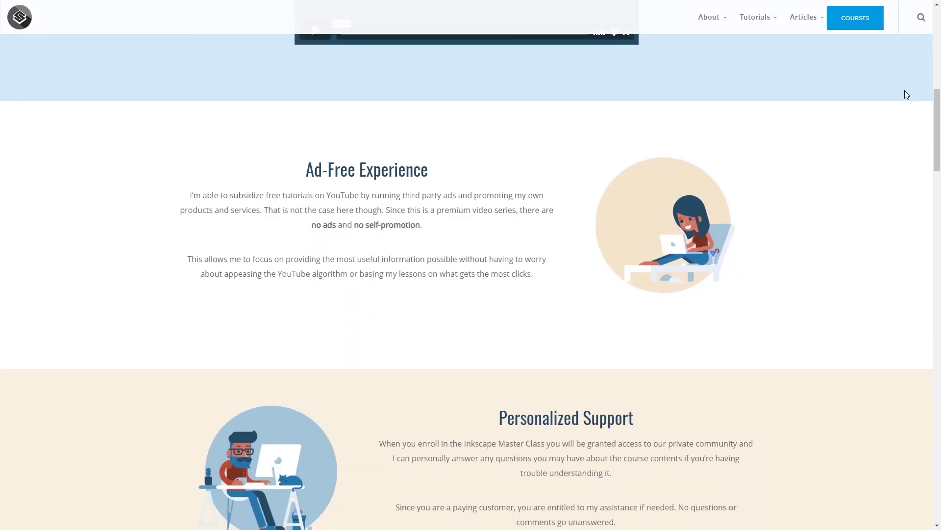
pyautogui.scroll(-12, 905, 94)
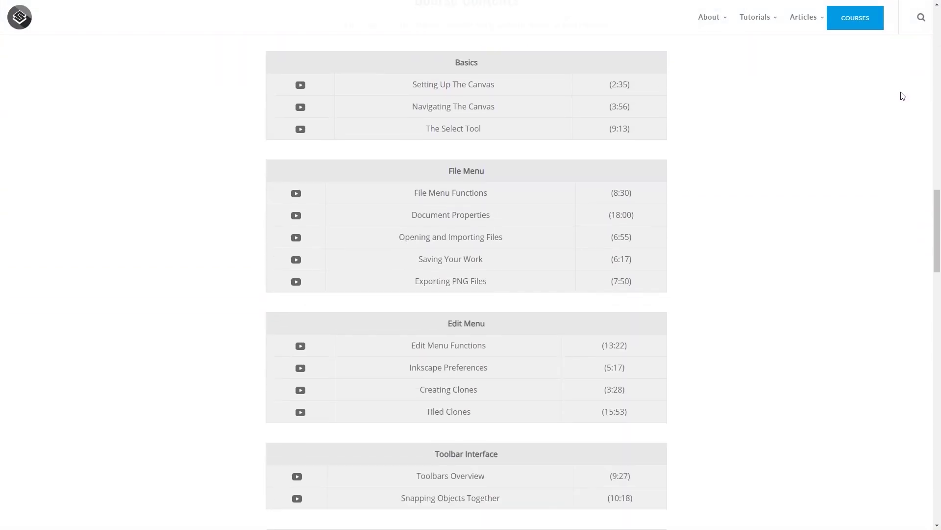
pyautogui.scroll(-6, 895, 99)
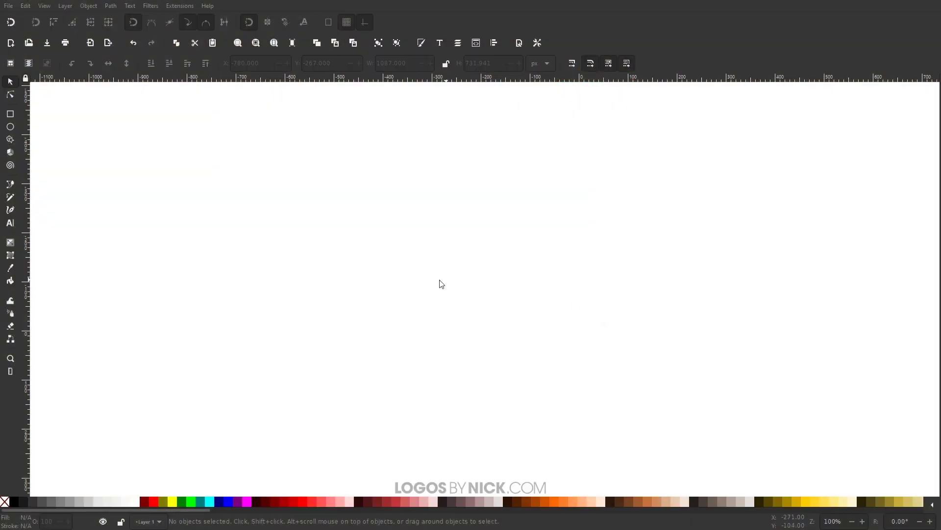
pyautogui.moveTo(465, 237); pyautogui.dragTo(471, 238)
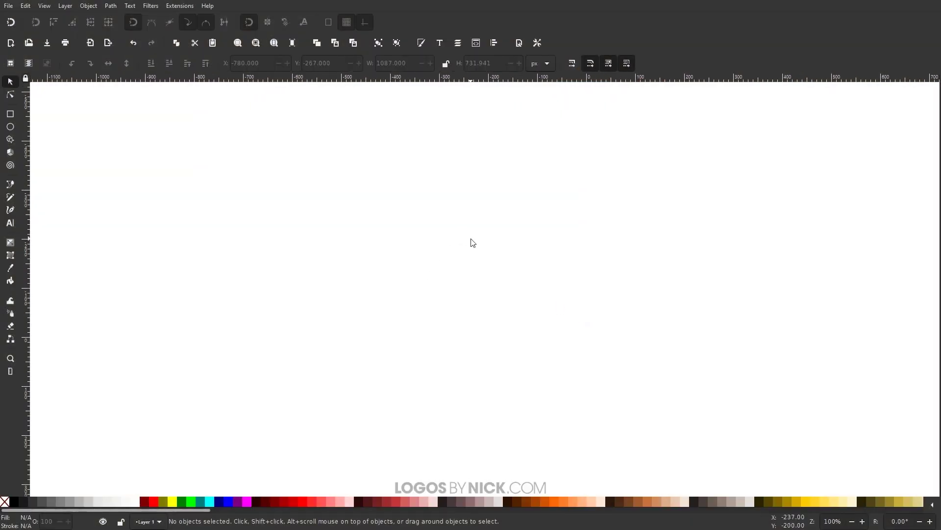
# Set the canvas zoom to 1:1
pyautogui.click(45, 7)
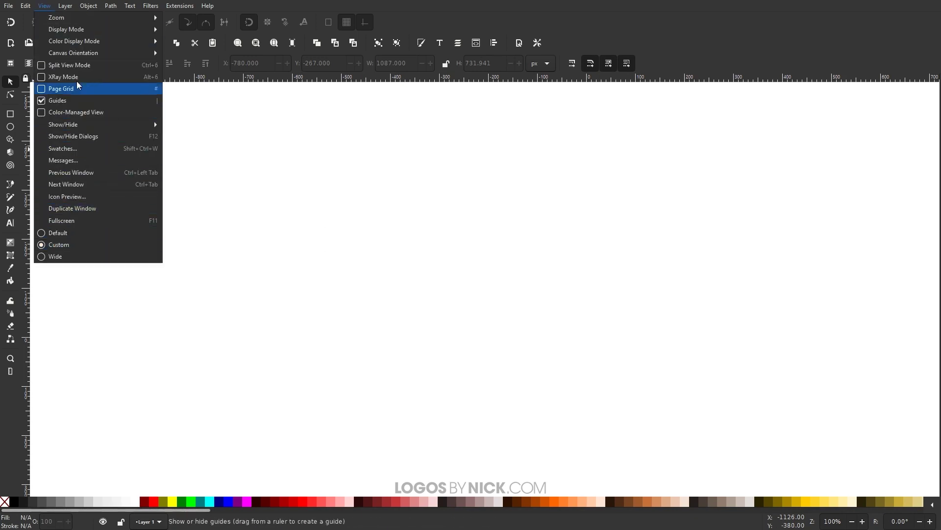
pyautogui.moveTo(86, 20)
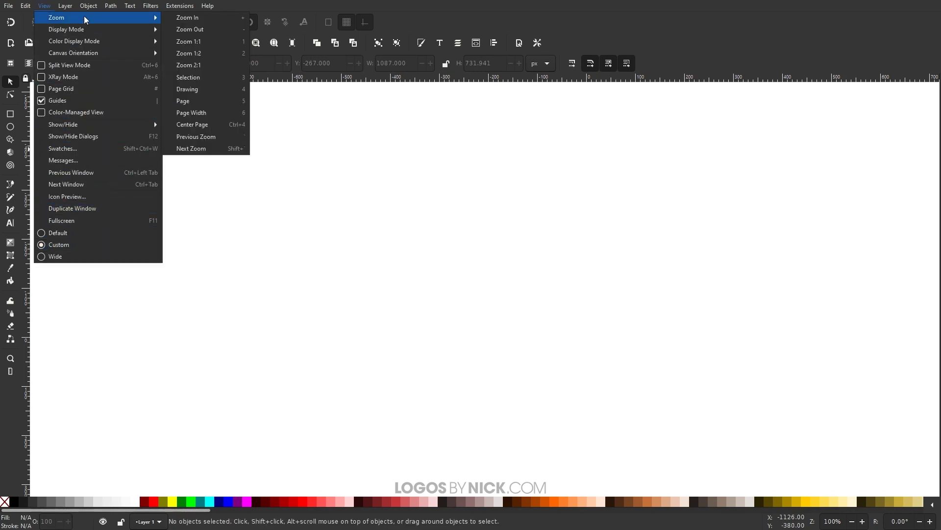
pyautogui.click(201, 45)
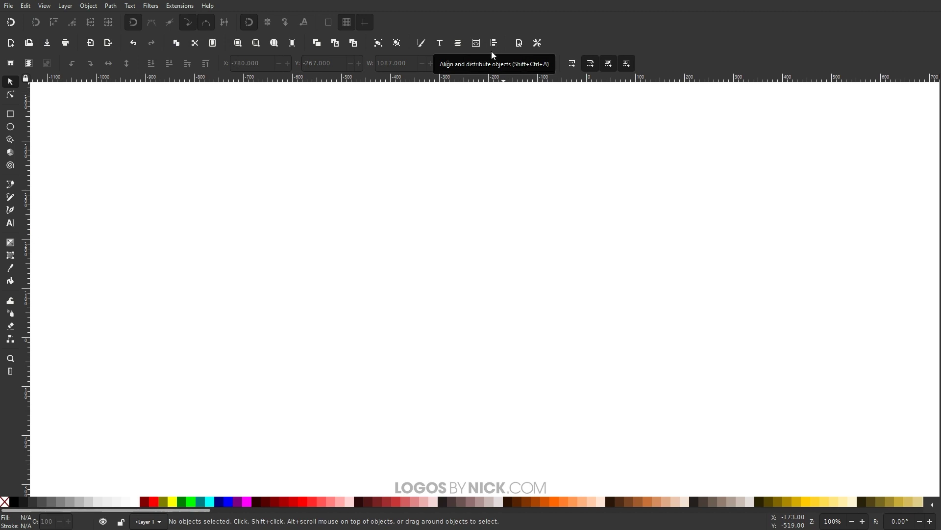
# Open Align and Distribute with alignment relative to Last selected, and open Fill and Stroke
pyautogui.hotkey('ctrl', 'shift', 'a')
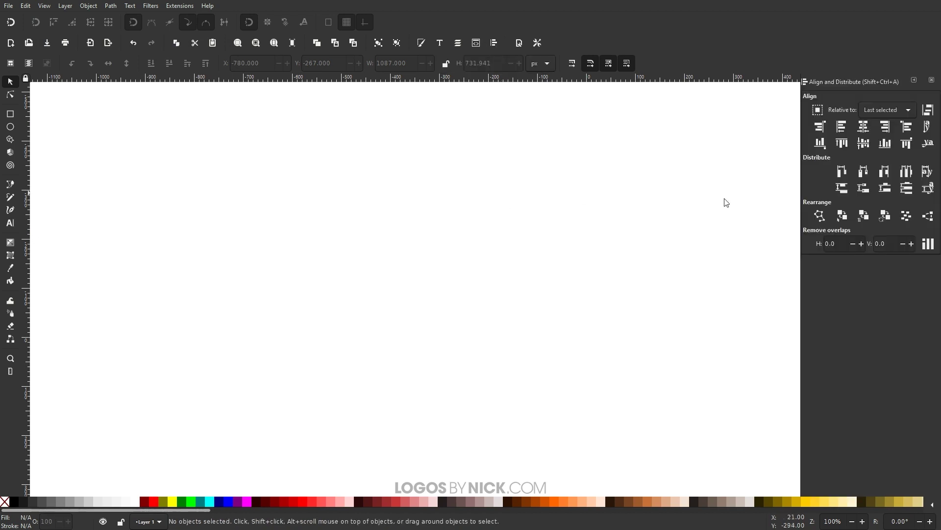
pyautogui.click(891, 110)
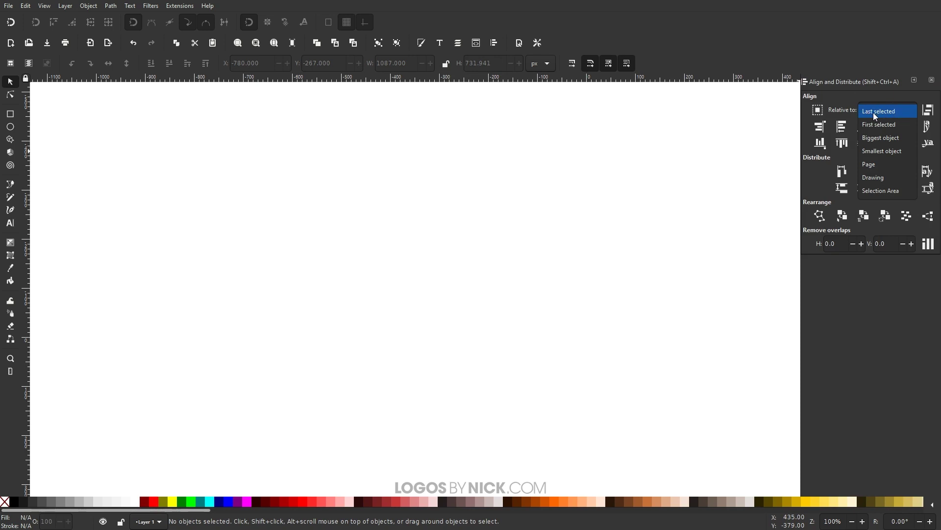
pyautogui.click(876, 113)
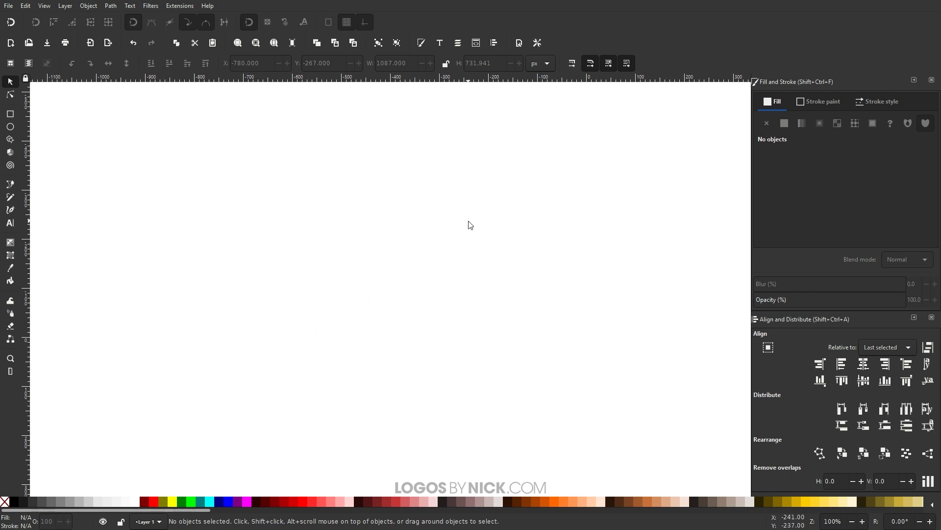
# Draw an upright rectangle about 365 by 456 px on the canvas and round its corners to about 66 px
pyautogui.click(10, 114)
pyautogui.moveTo(319, 181); pyautogui.dragTo(497, 405)
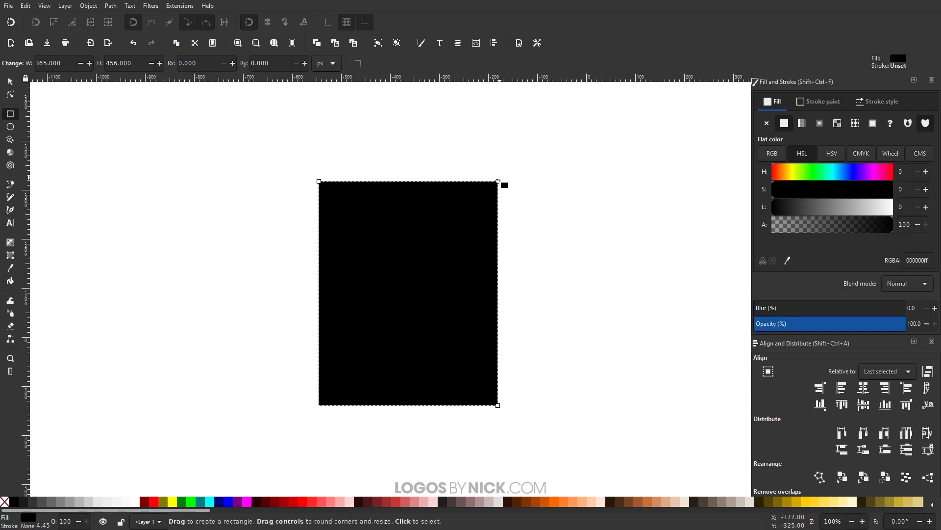
pyautogui.moveTo(499, 181); pyautogui.dragTo(498, 213)
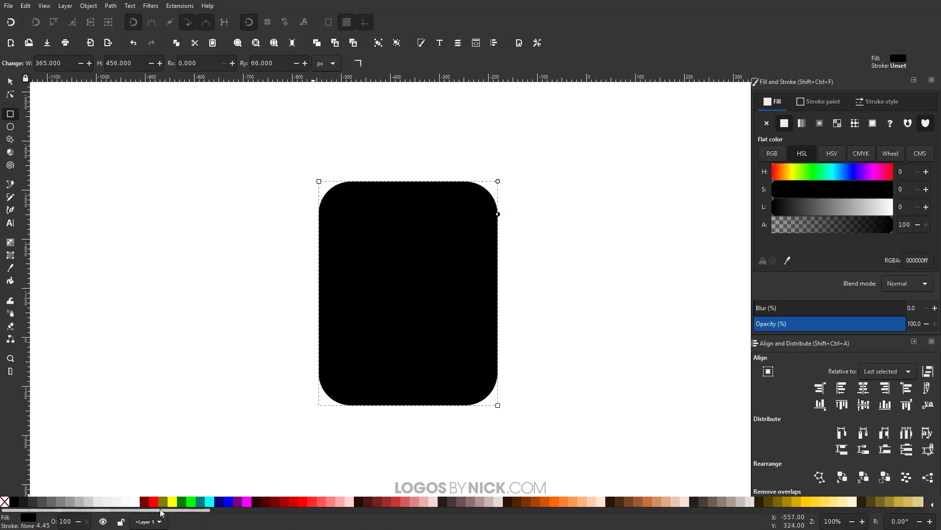
# Fill the rectangle with the light skin tone e8b088 and increase its corner radius to about 83 px
pyautogui.scroll(-3, 538, 512)
pyautogui.click(528, 501)
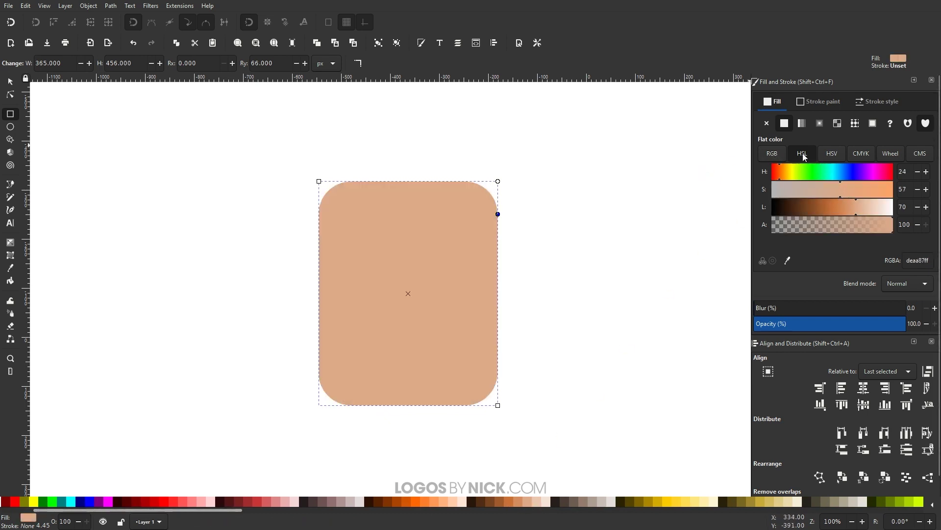
pyautogui.moveTo(844, 186)
pyautogui.mouseDown()
pyautogui.moveTo(863, 191)
pyautogui.moveTo(870, 207)
pyautogui.moveTo(846, 188)
pyautogui.moveTo(858, 189)
pyautogui.mouseUp()
pyautogui.moveTo(498, 214); pyautogui.dragTo(516, 227)
pyautogui.hscroll(-1, 546, 294)
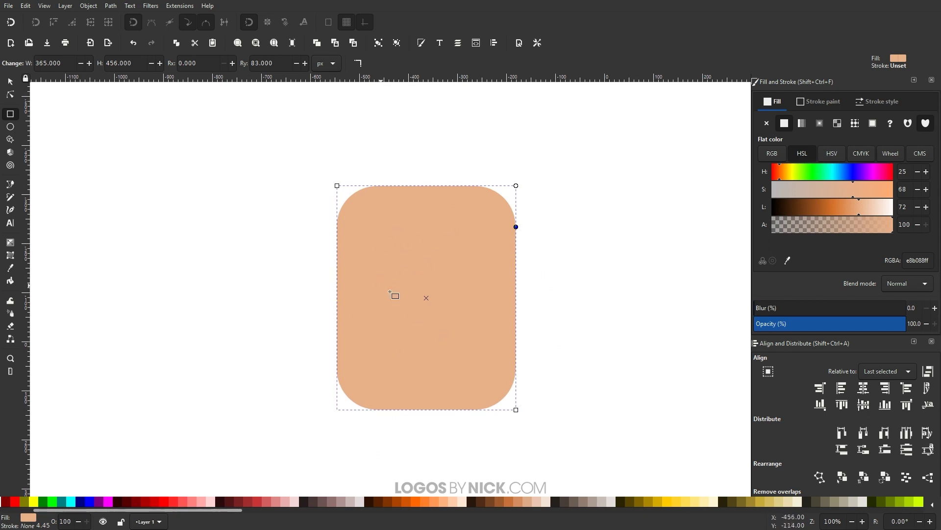
# Draw a circle with a radius of about 36 px beside the head and fill it with dark grey 1a1a1a
pyautogui.click(10, 126)
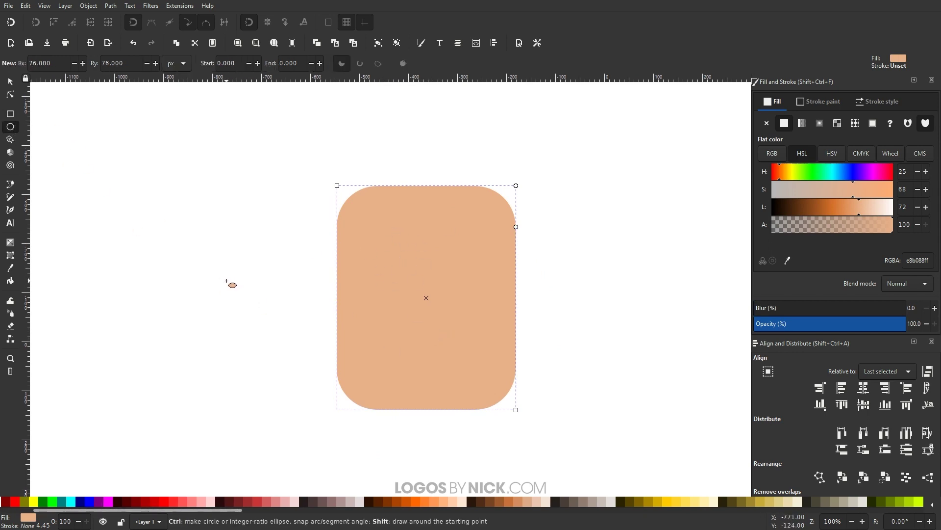
pyautogui.moveTo(220, 275); pyautogui.dragTo(240, 296)
pyautogui.moveTo(240, 509); pyautogui.dragTo(98, 508)
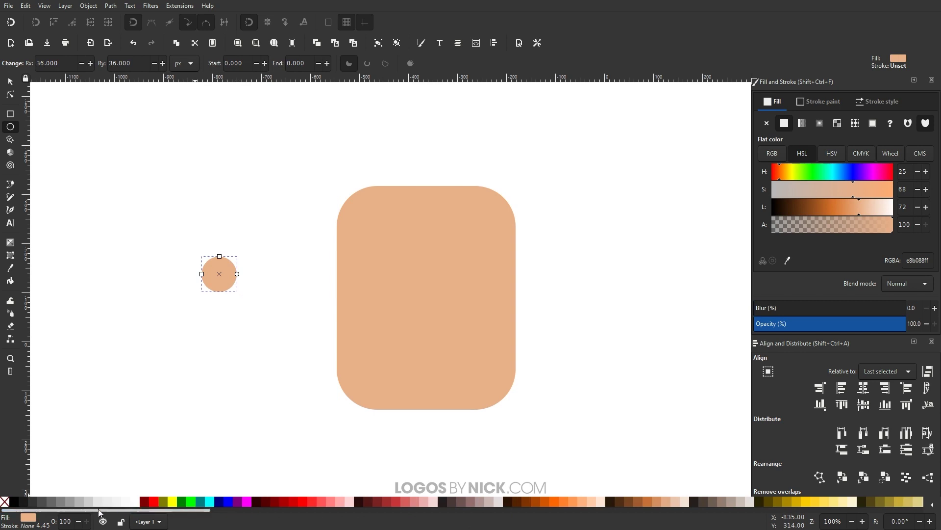
pyautogui.click(24, 502)
# Move the dark circle onto the head as the left eye and place a duplicate level with it as the right eye
pyautogui.click(10, 80)
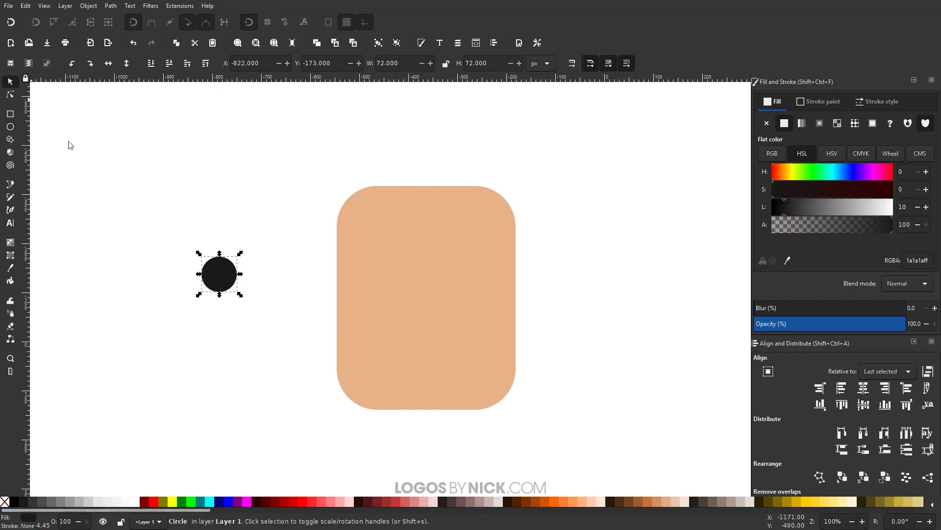
pyautogui.moveTo(219, 288); pyautogui.dragTo(389, 278)
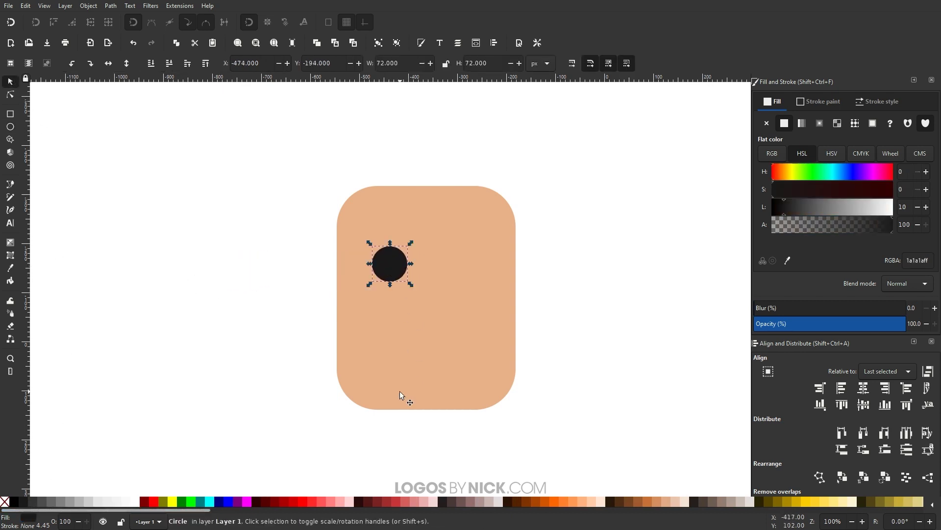
pyautogui.rightClick(385, 269)
pyautogui.click(427, 301)
pyautogui.moveTo(399, 257); pyautogui.dragTo(474, 263)
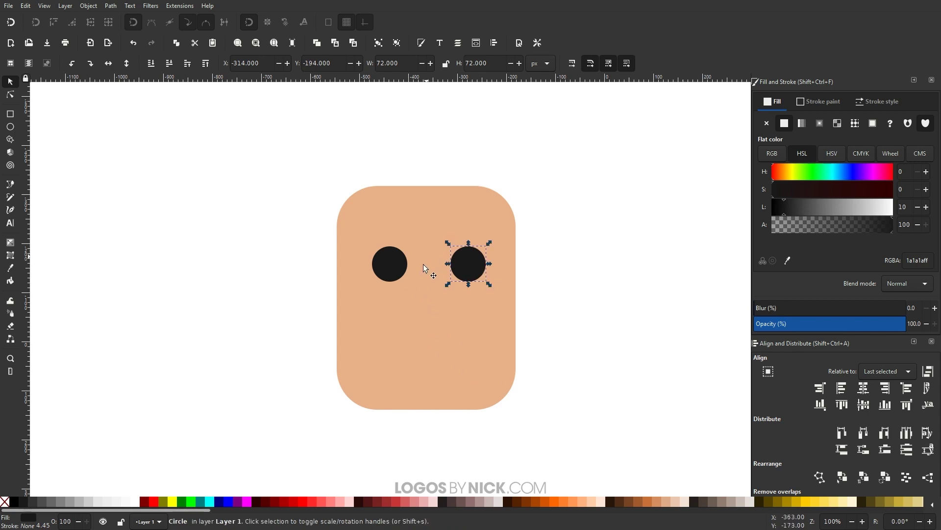
# Draw a nose rectangle about 54 by 156 px with fully rounded ends between the eyes, filled with the head colour darkened to dc884e
pyautogui.click(9, 113)
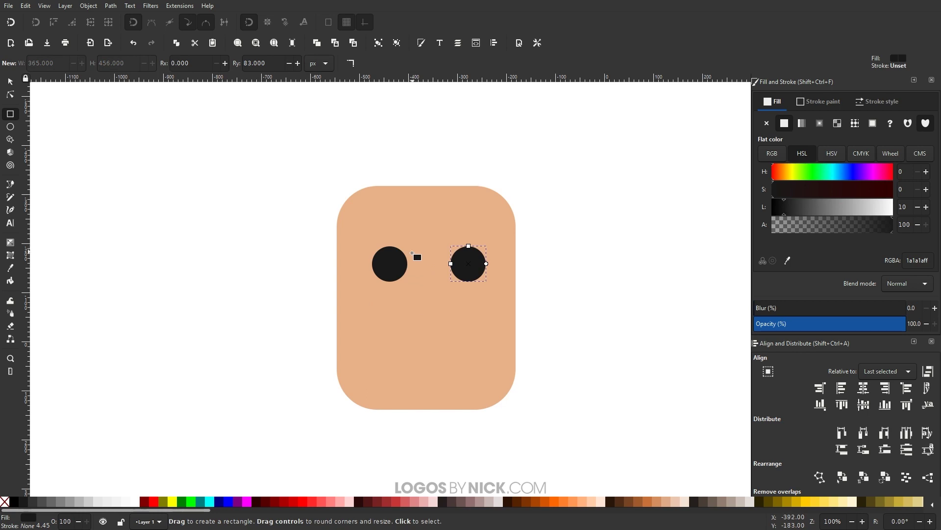
pyautogui.moveTo(412, 251); pyautogui.dragTo(439, 329)
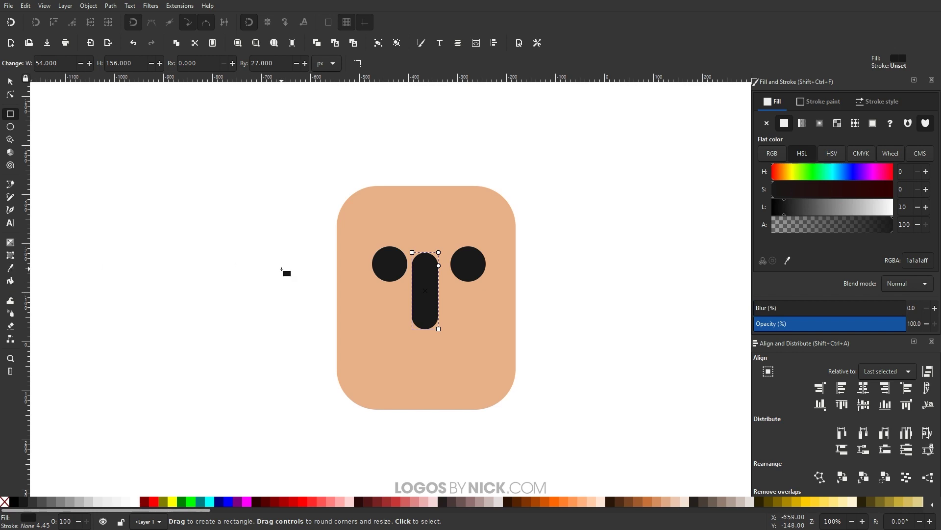
pyautogui.press('d')
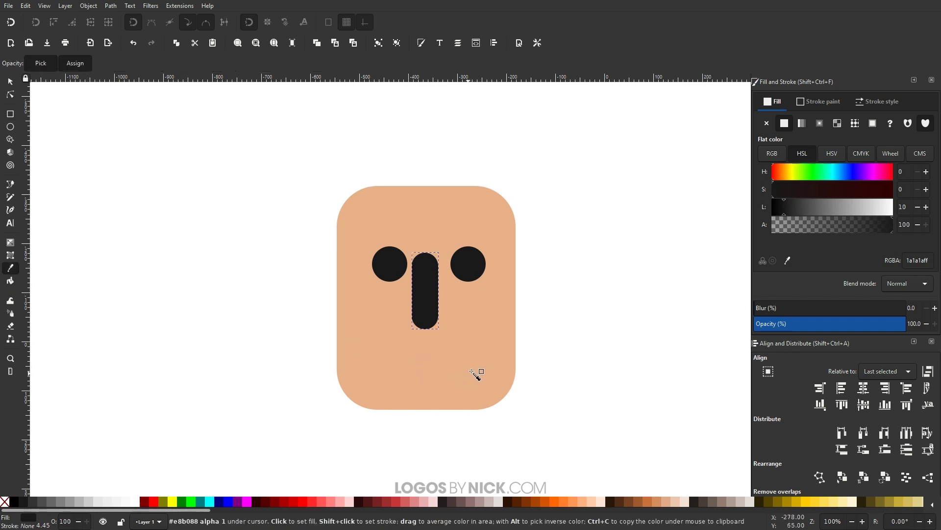
pyautogui.click(478, 323)
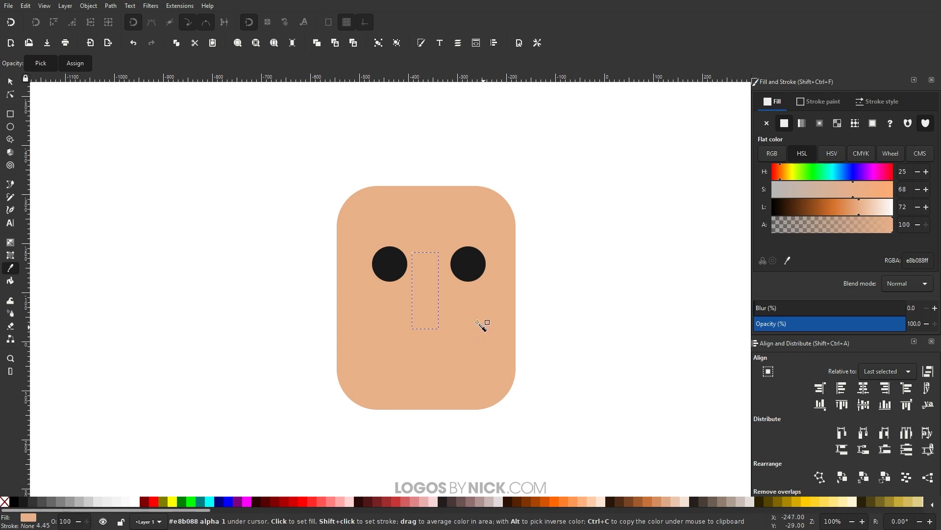
pyautogui.moveTo(863, 207); pyautogui.dragTo(843, 207)
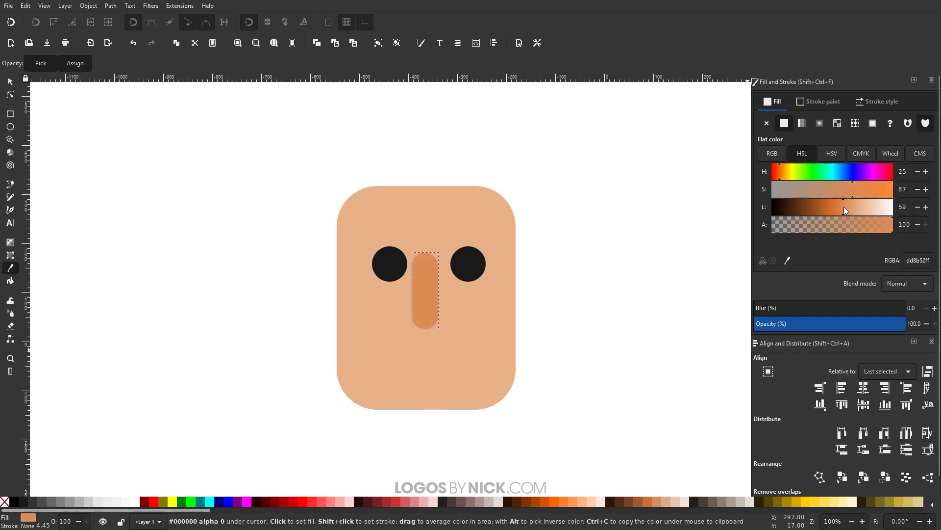
# Centre the nose horizontally on the head shape
pyautogui.click(10, 82)
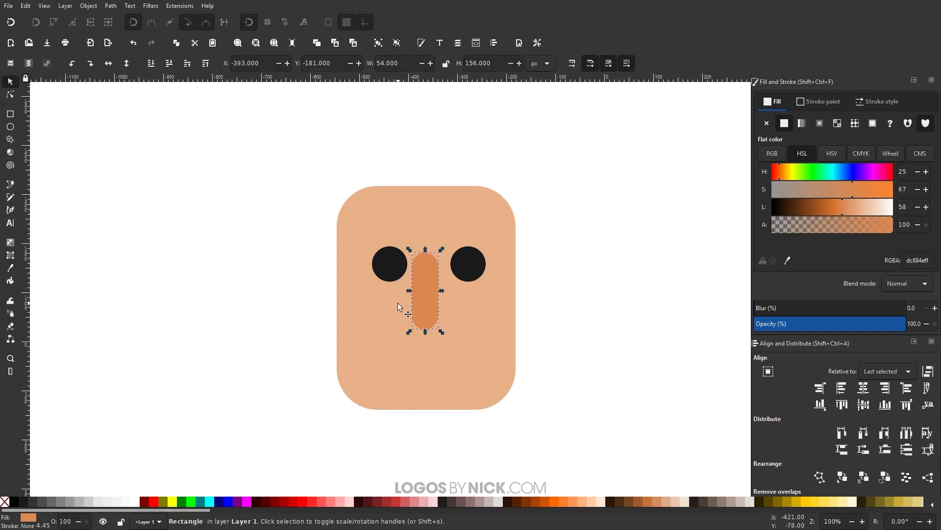
pyautogui.hscroll(-2, 515, 294)
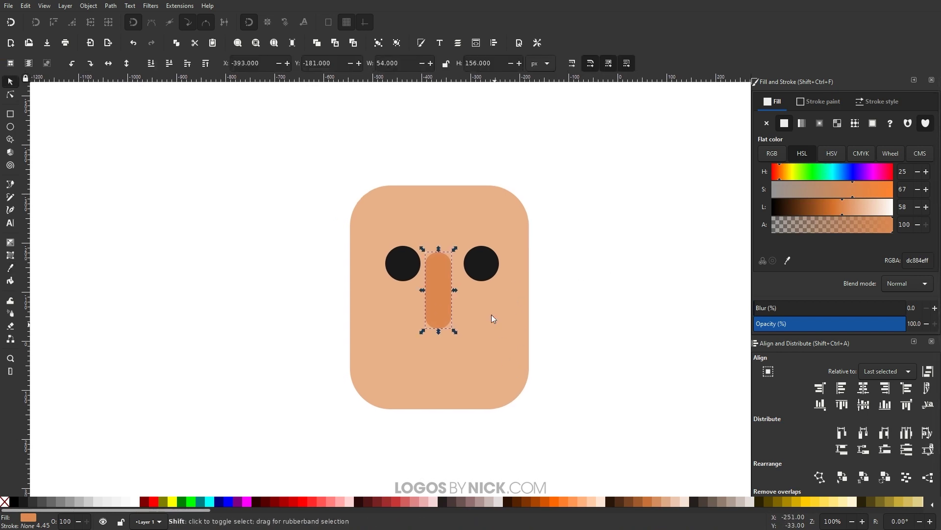
pyautogui.keyDown('shift'); pyautogui.click(492, 314); pyautogui.keyUp('shift')
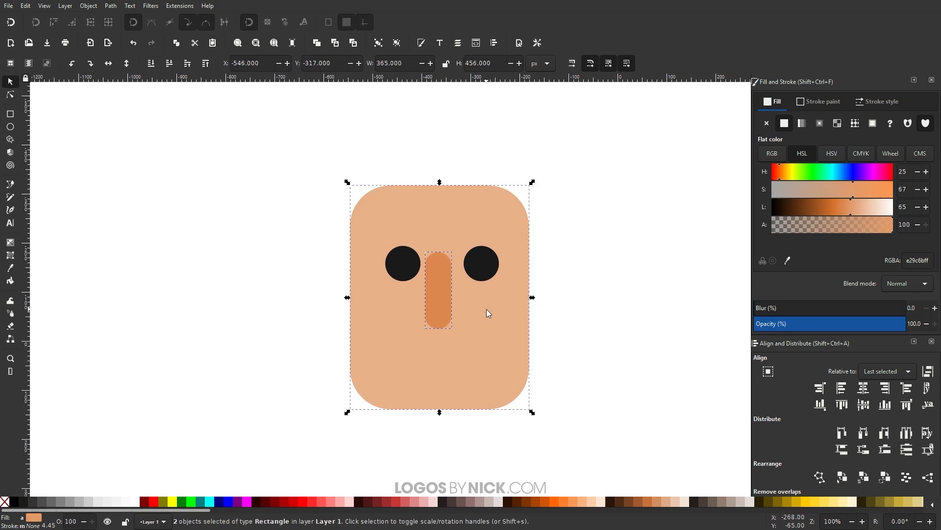
pyautogui.click(864, 388)
# Group the two eyes and centre the group horizontally on the head shape
pyautogui.click(486, 259)
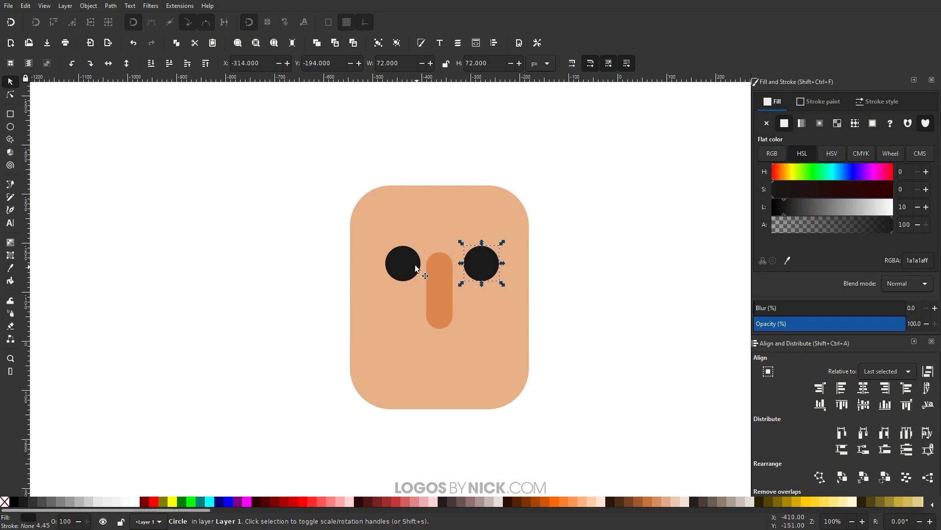
pyautogui.keyDown('shift'); pyautogui.click(403, 271); pyautogui.keyUp('shift')
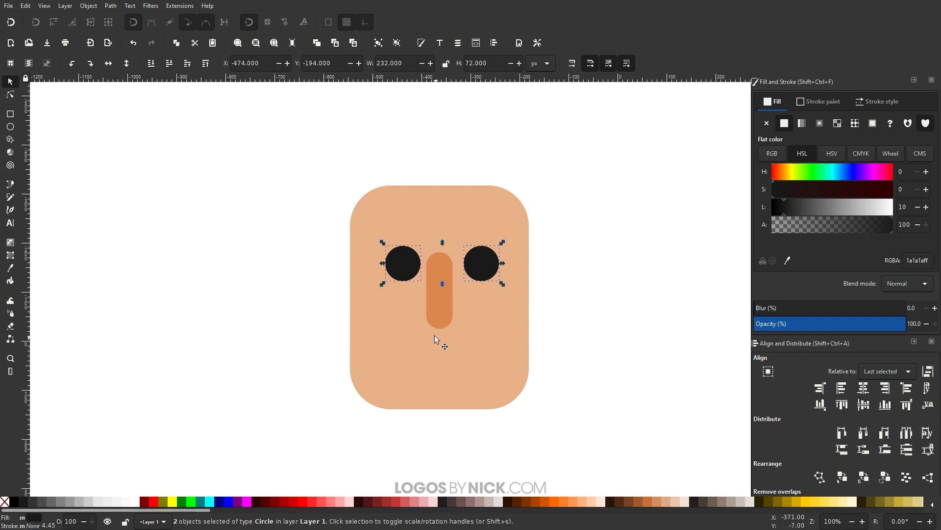
pyautogui.click(377, 46)
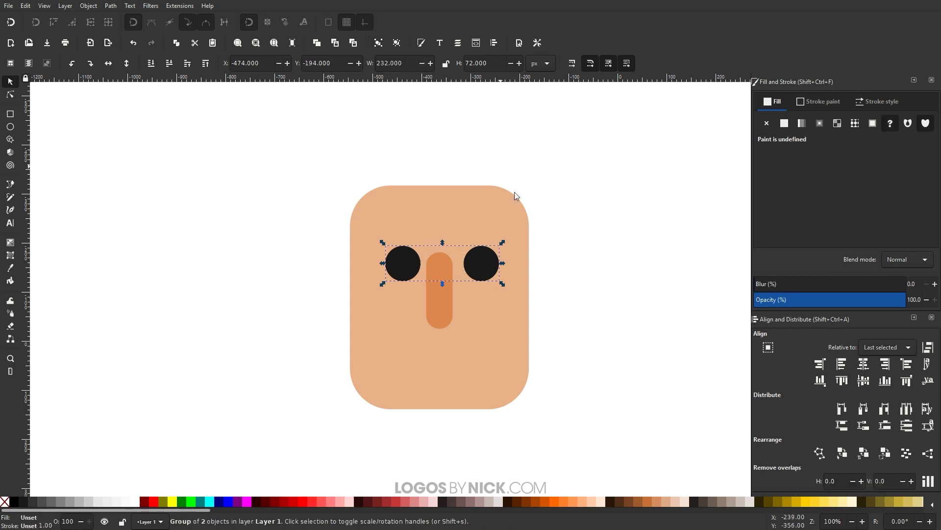
pyautogui.keyDown('shift'); pyautogui.click(480, 349); pyautogui.keyUp('shift')
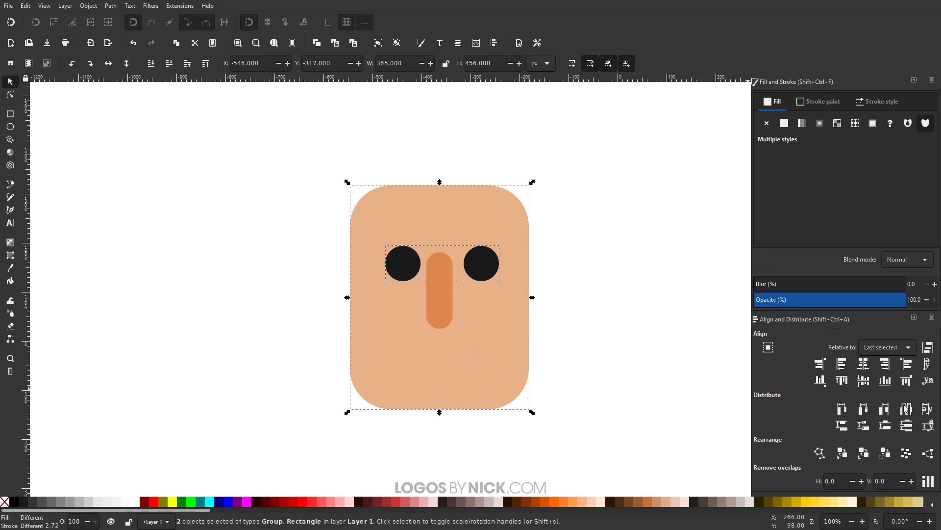
pyautogui.click(865, 369)
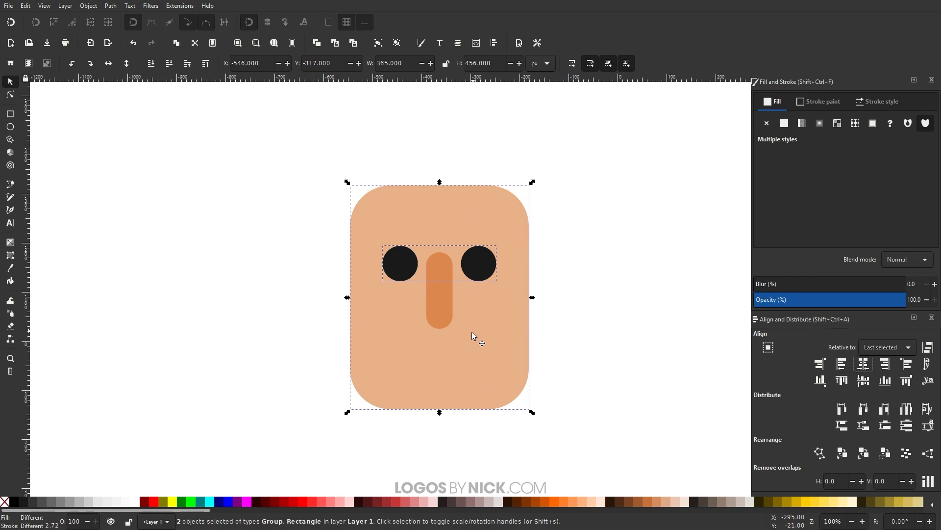
pyautogui.click(588, 309)
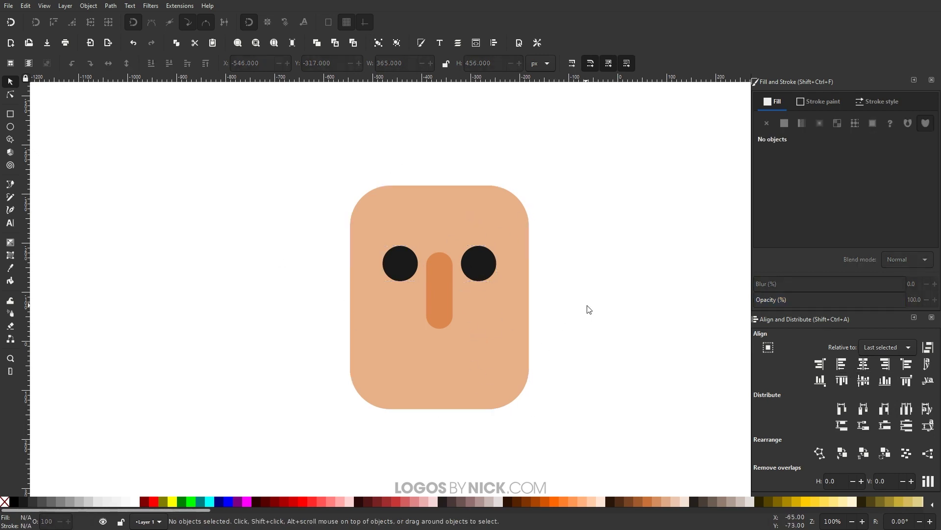
# Select the eyes and nose together and scale them up proportionally to about 255 by 186 px
pyautogui.moveTo(640, 363); pyautogui.dragTo(292, 223)
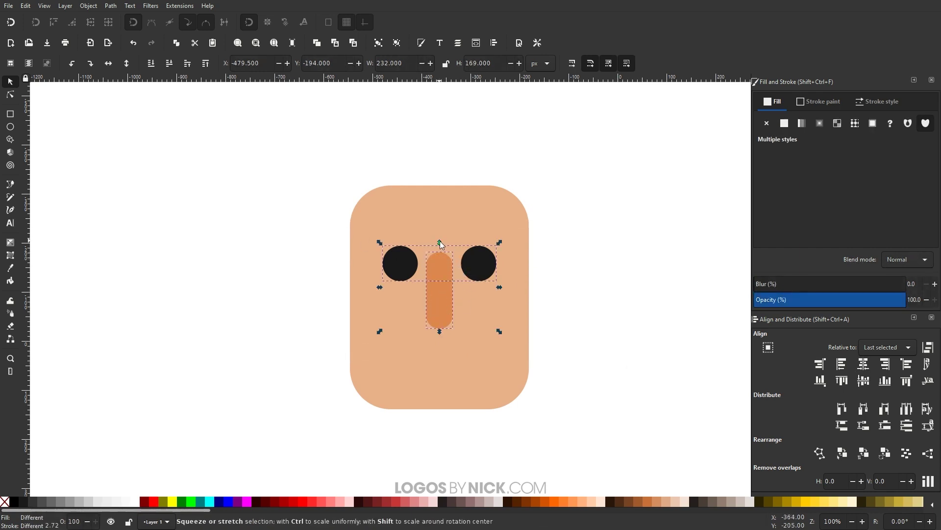
pyautogui.moveTo(440, 242)
pyautogui.mouseDown()
pyautogui.moveTo(440, 225)
pyautogui.moveTo(452, 231)
pyautogui.mouseUp()
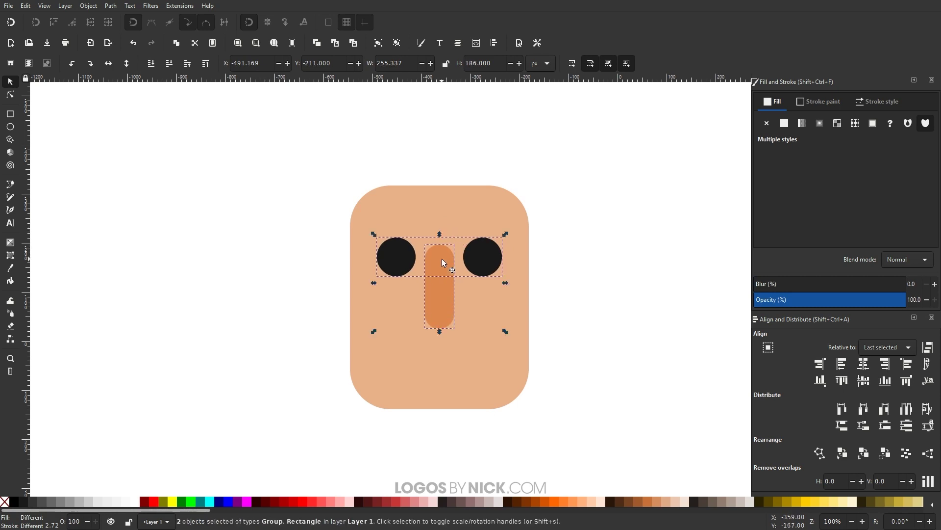
# Shift the selected eyes and nose straight down slightly to about Y -203 px, then deselect them
pyautogui.hotkey('ctrl', 'z')
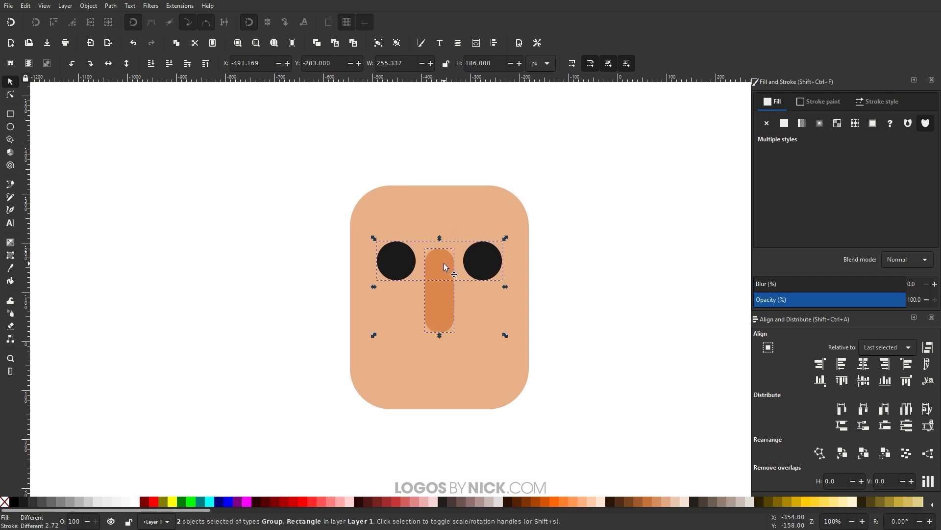
pyautogui.click(628, 359)
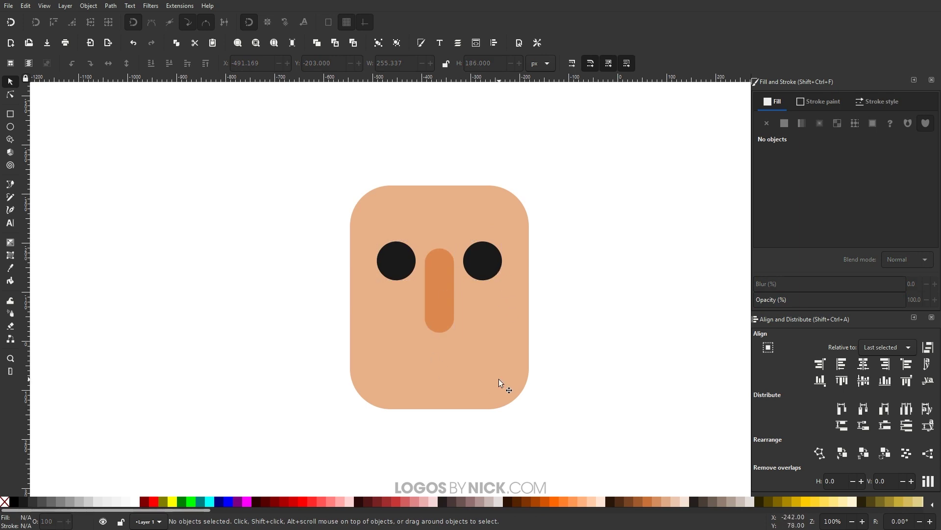
# Draw a circle about 222 px in diameter on the empty canvas beside the head and convert it to a path
pyautogui.moveTo(500, 385); pyautogui.dragTo(486, 343)
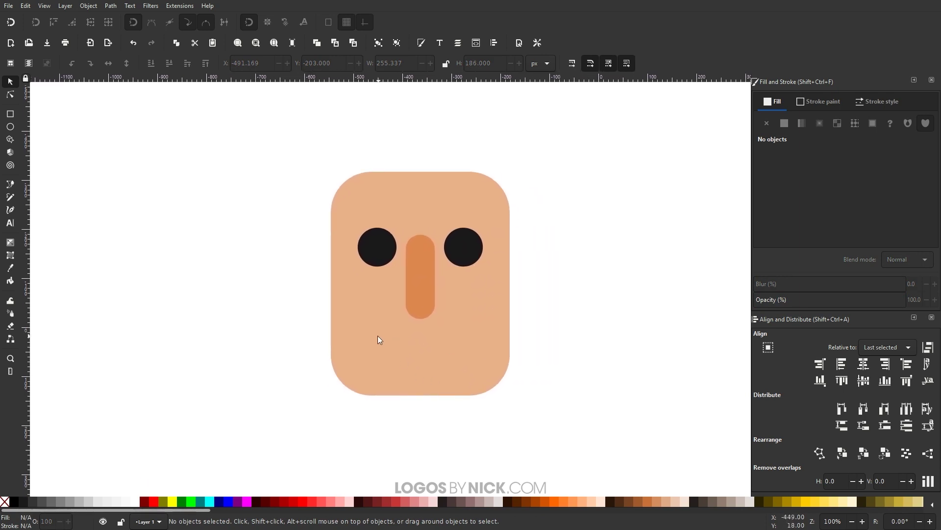
pyautogui.click(11, 128)
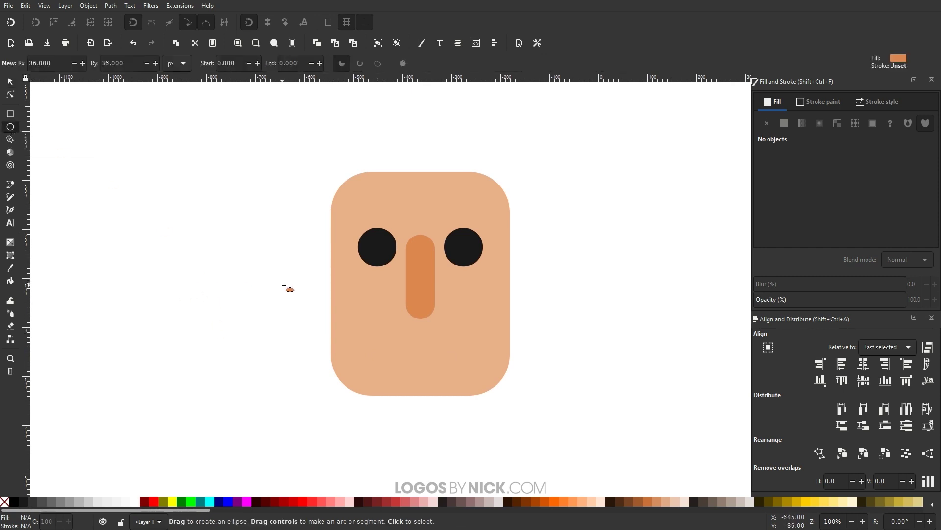
pyautogui.press('ctrl')
pyautogui.moveTo(226, 265); pyautogui.dragTo(282, 318)
pyautogui.moveTo(291, 324); pyautogui.dragTo(286, 322)
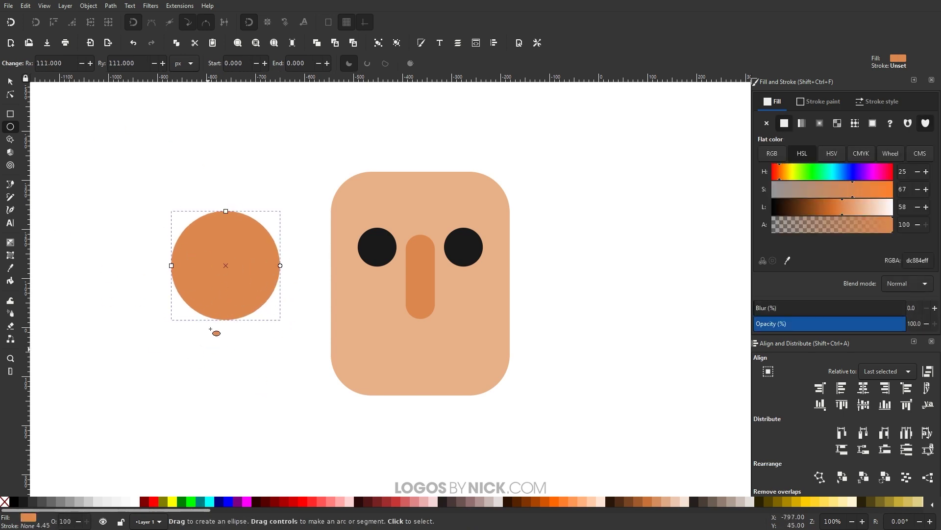
pyautogui.click(109, 6)
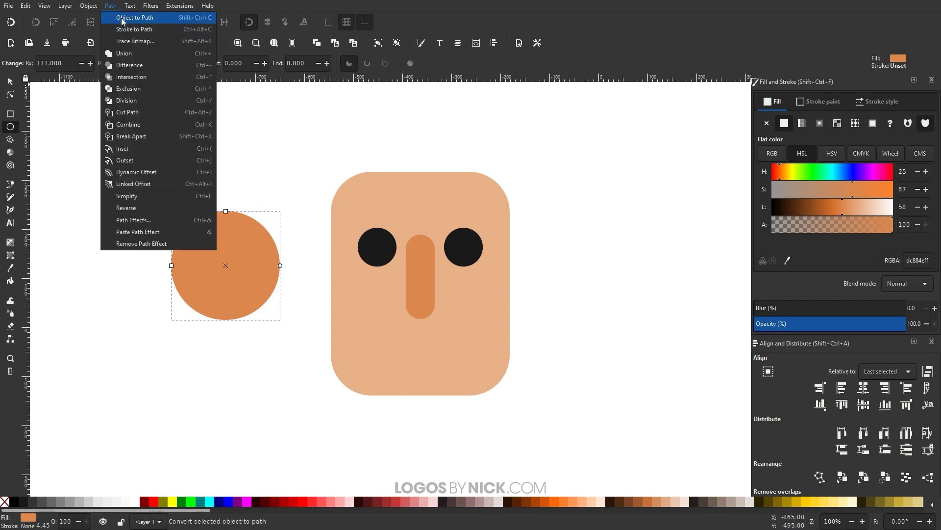
pyautogui.click(122, 18)
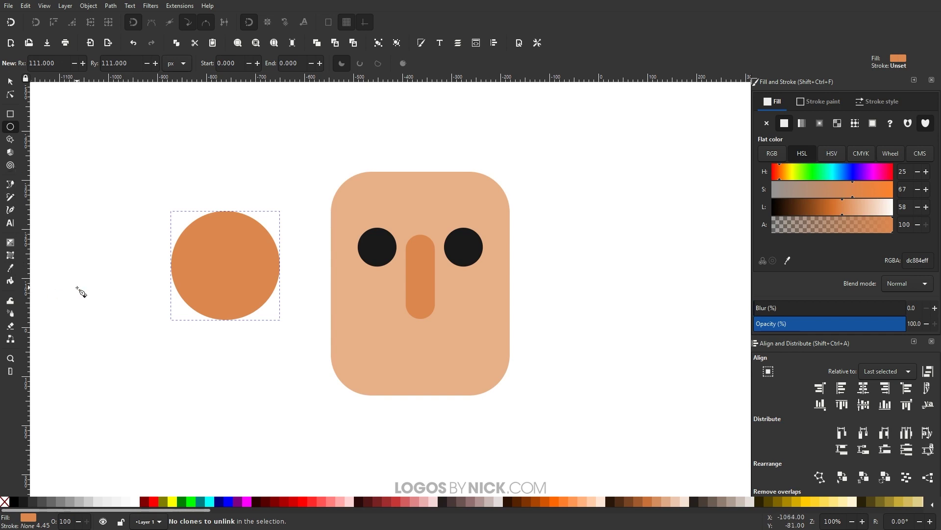
# With snapping on, draw a closed Bezier shape around the circle's upper half, its straight edge joining the circle's side nodes, and select both
pyautogui.press('b')
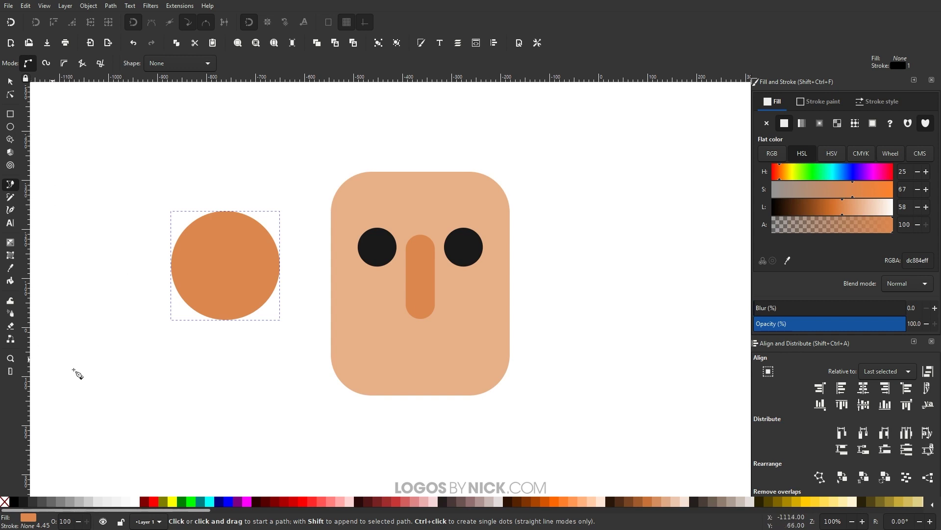
pyautogui.scroll(2, 157, 289)
pyautogui.hscroll(-1, 157, 289)
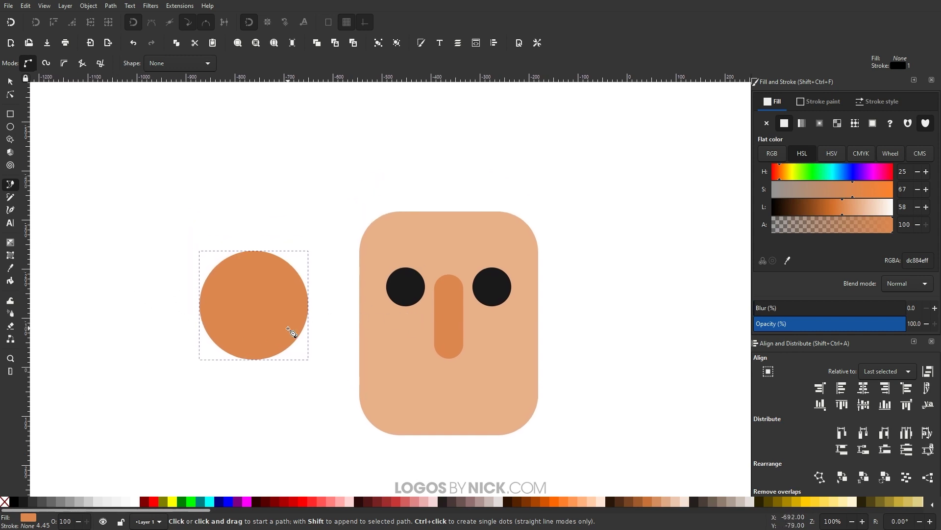
pyautogui.click(10, 26)
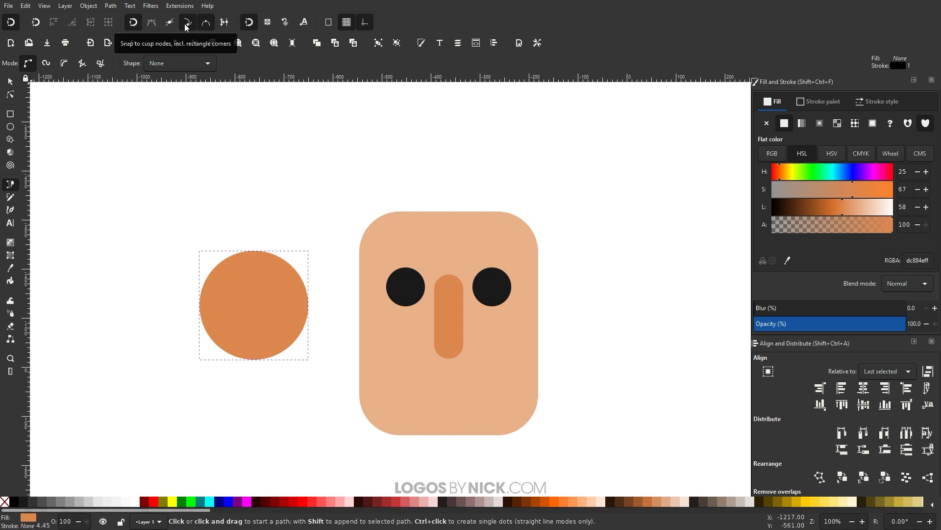
pyautogui.click(199, 305)
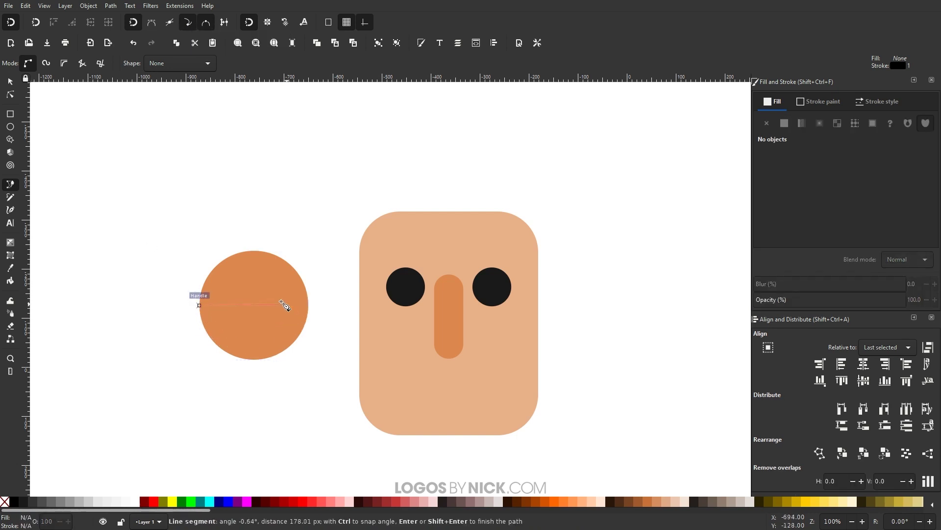
pyautogui.click(308, 305)
pyautogui.click(328, 293)
pyautogui.click(334, 245)
pyautogui.click(248, 188)
pyautogui.moveTo(179, 202); pyautogui.dragTo(170, 210)
pyautogui.moveTo(142, 293); pyautogui.dragTo(159, 299)
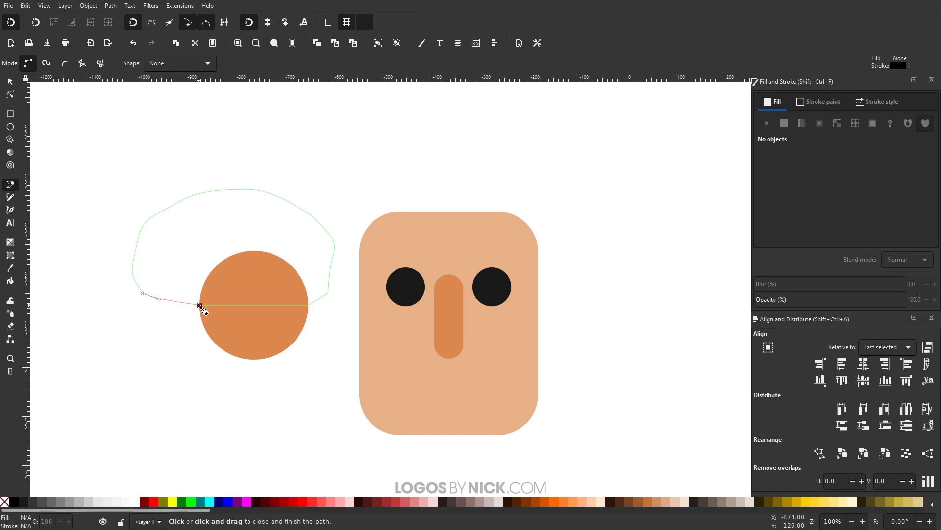
pyautogui.click(200, 305)
pyautogui.click(16, 85)
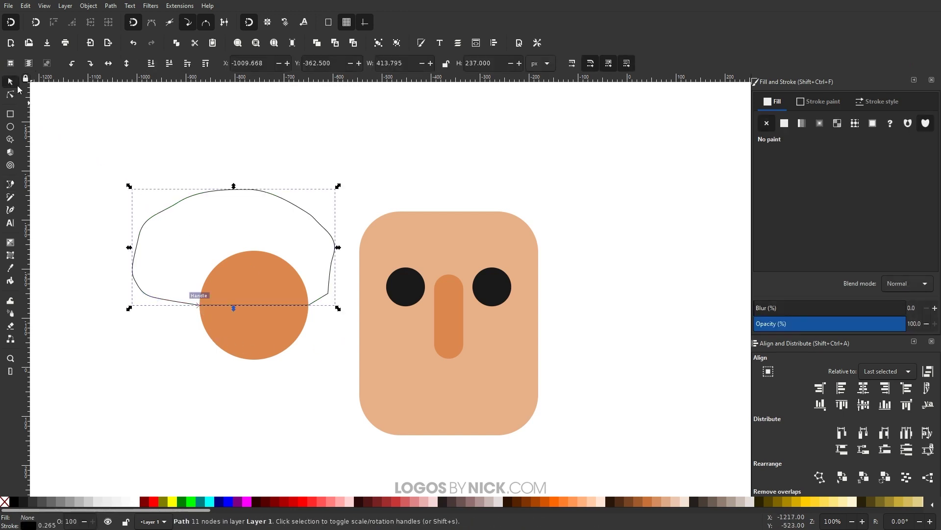
pyautogui.keyDown('shift'); pyautogui.click(275, 327); pyautogui.keyUp('shift')
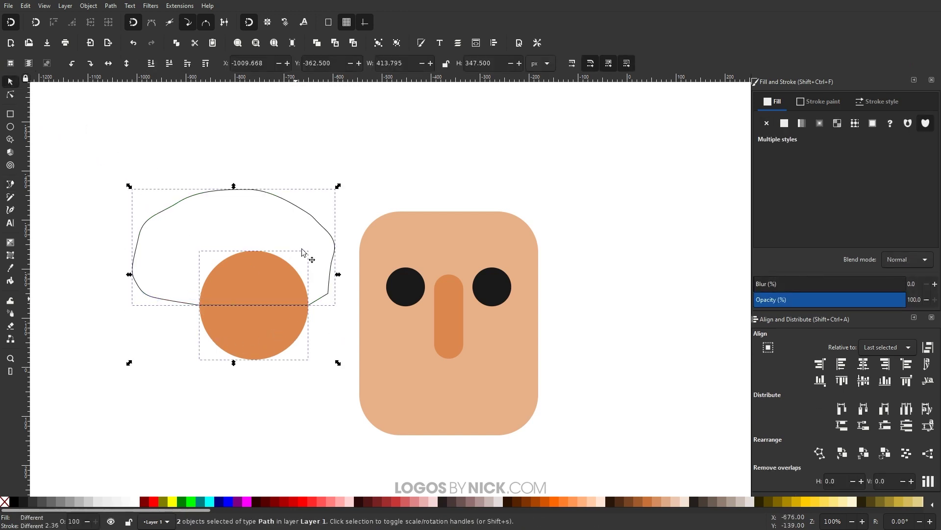
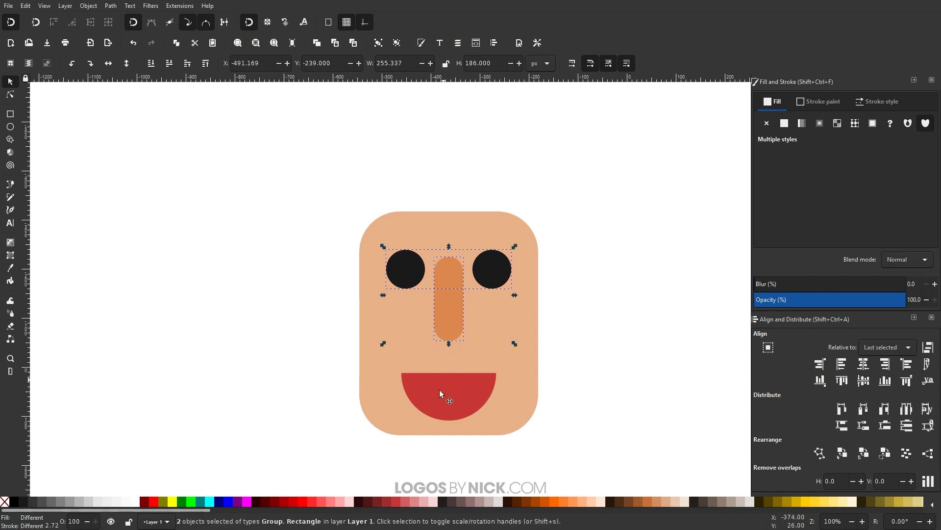
# Copy the width value of the red half-circle mouth
pyautogui.click(439, 389)
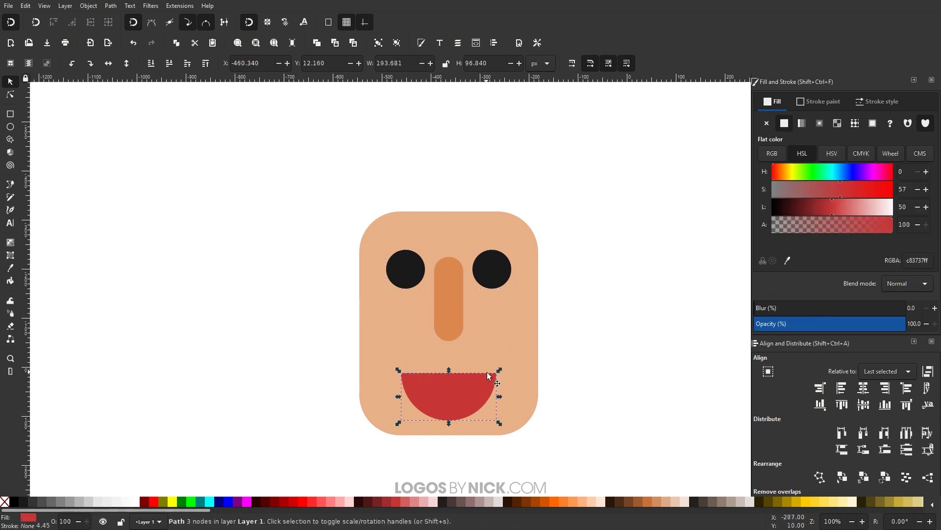
pyautogui.press('Escape')
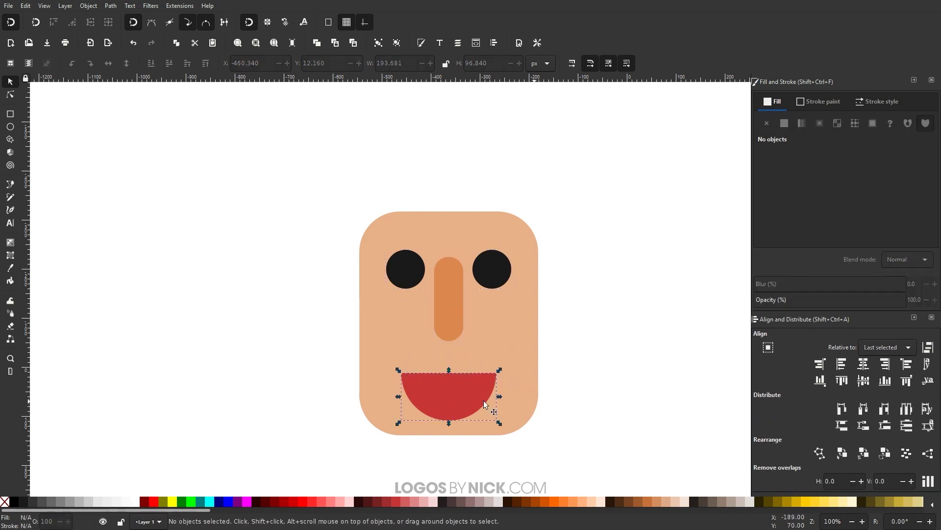
pyautogui.click(440, 388)
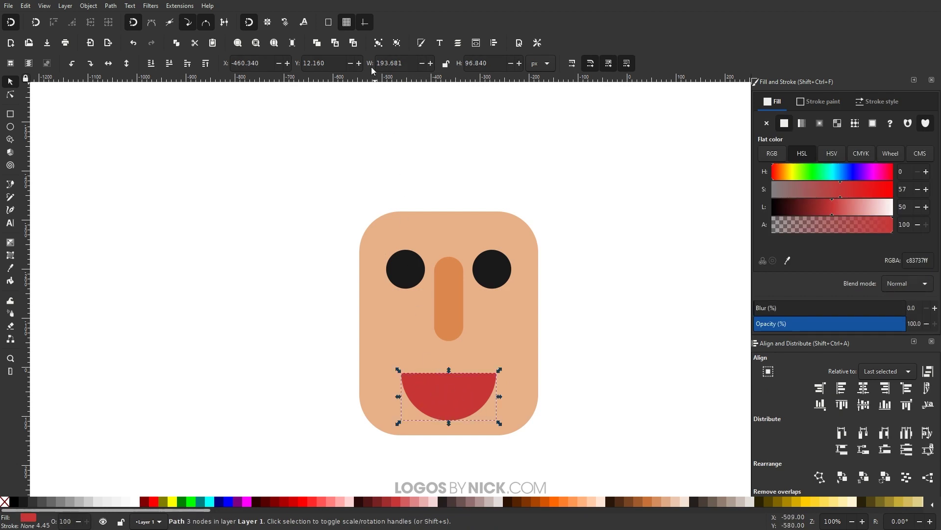
pyautogui.tripleClick(396, 63)
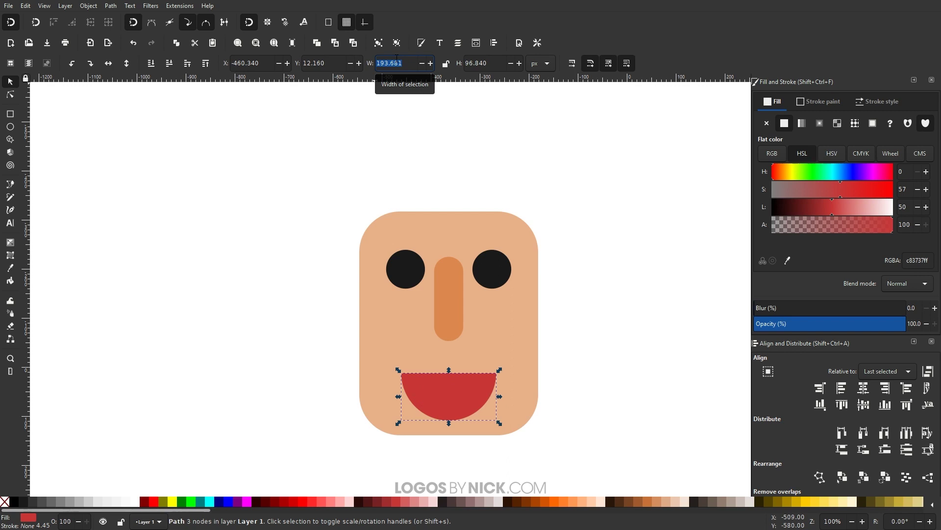
# Draw a sharp-cornered rectangle about 200 by 55 px resting on the mouth's flat upper edge
pyautogui.scroll(-2, 423, 172)
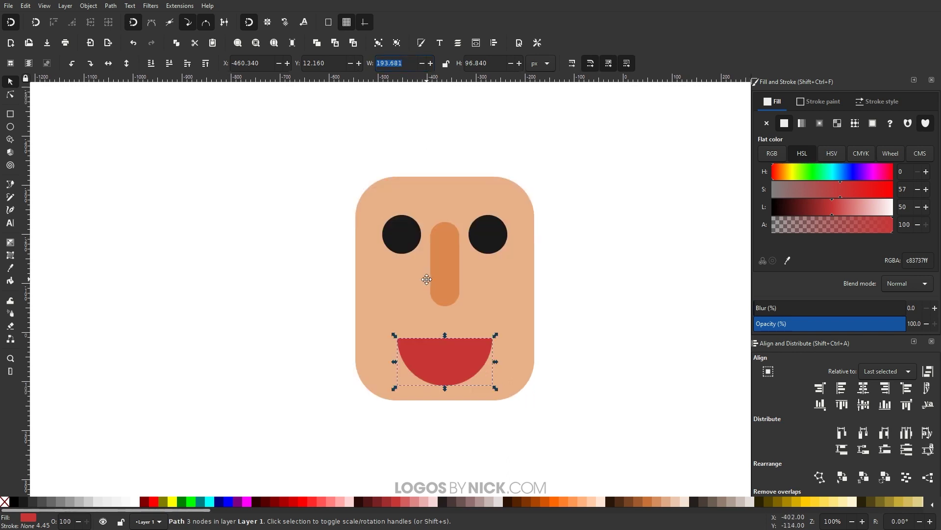
pyautogui.click(11, 115)
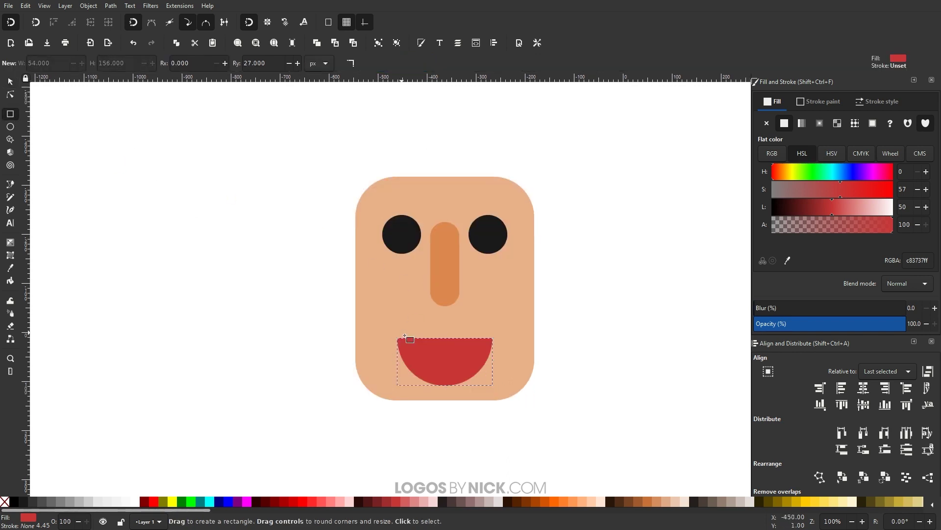
pyautogui.moveTo(398, 338); pyautogui.dragTo(495, 311)
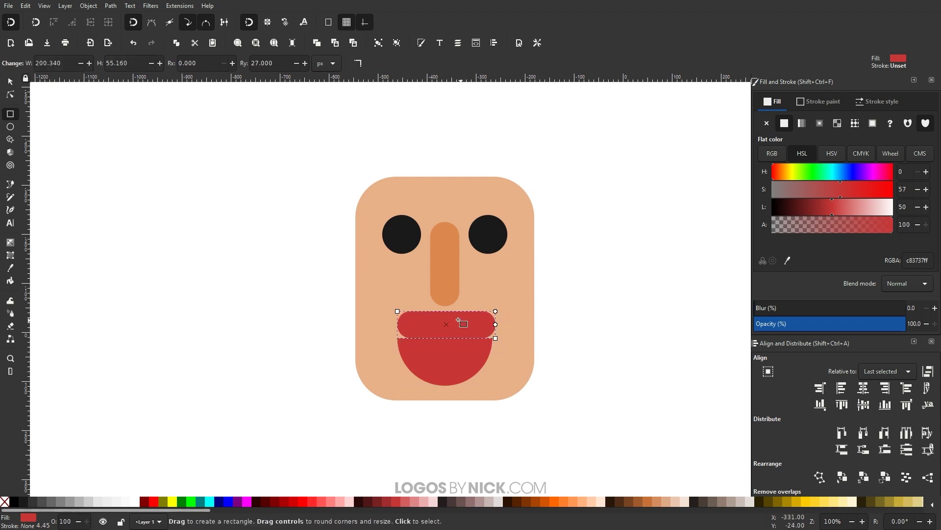
pyautogui.click(359, 65)
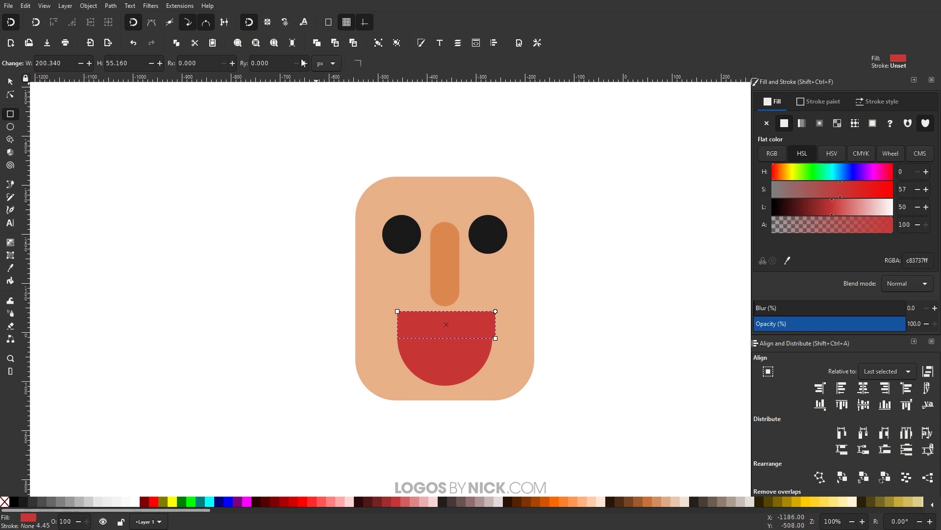
# Set the teeth rectangle's width to 193.681 px and fill it with white
pyautogui.click(11, 81)
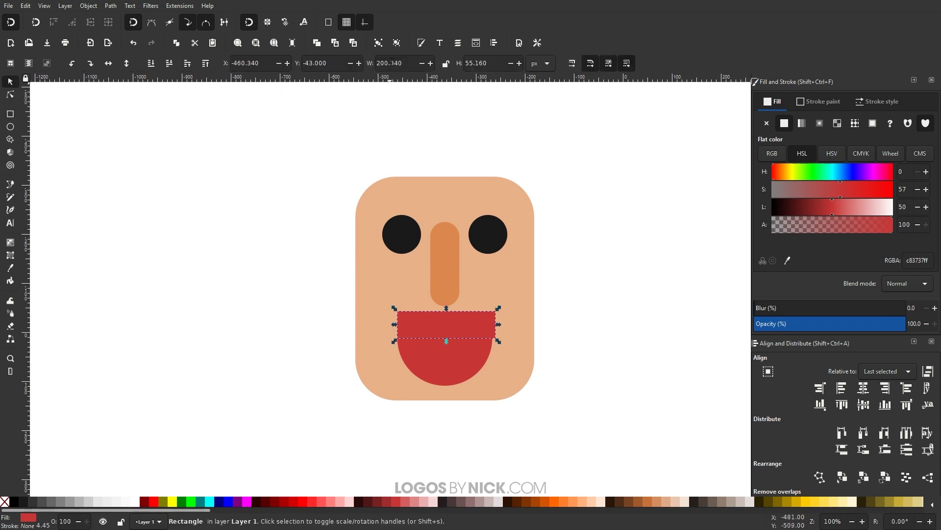
pyautogui.doubleClick(392, 62)
pyautogui.write('193.681')
pyautogui.press('Return')
pyautogui.click(137, 501)
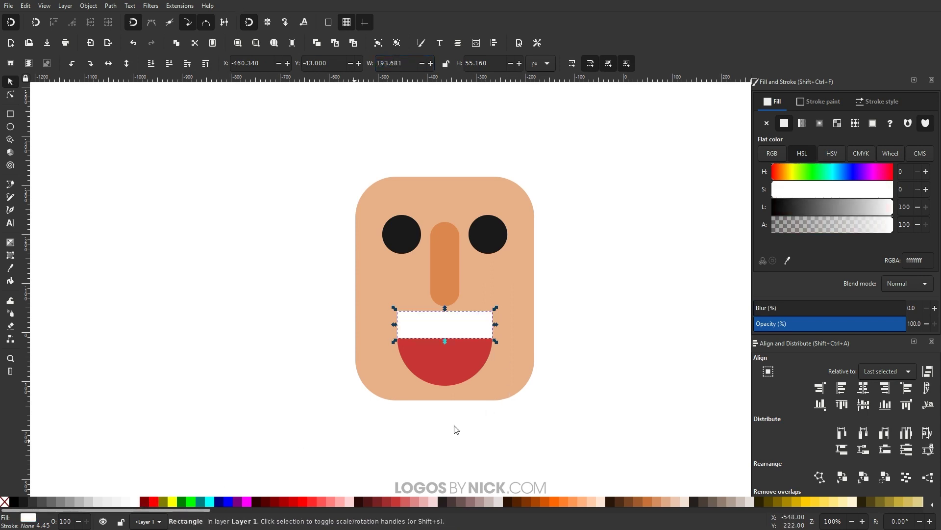
# Shorten the white teeth rectangle from its upper edge to about 50 px high and group it with the red mouth
pyautogui.scroll(2, 467, 324)
pyautogui.moveTo(421, 277)
pyautogui.mouseDown()
pyautogui.moveTo(447, 291)
pyautogui.moveTo(438, 284)
pyautogui.mouseUp()
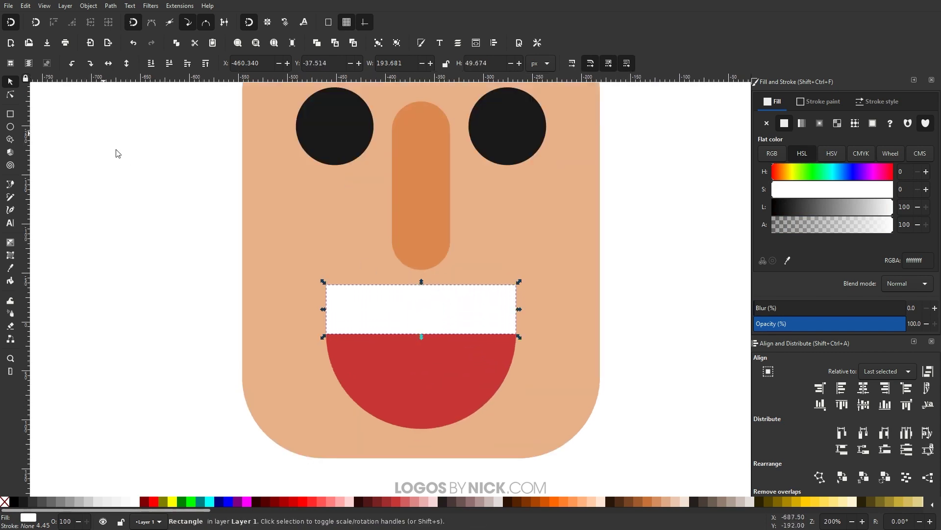
pyautogui.keyDown('shift'); pyautogui.click(408, 399); pyautogui.keyUp('shift')
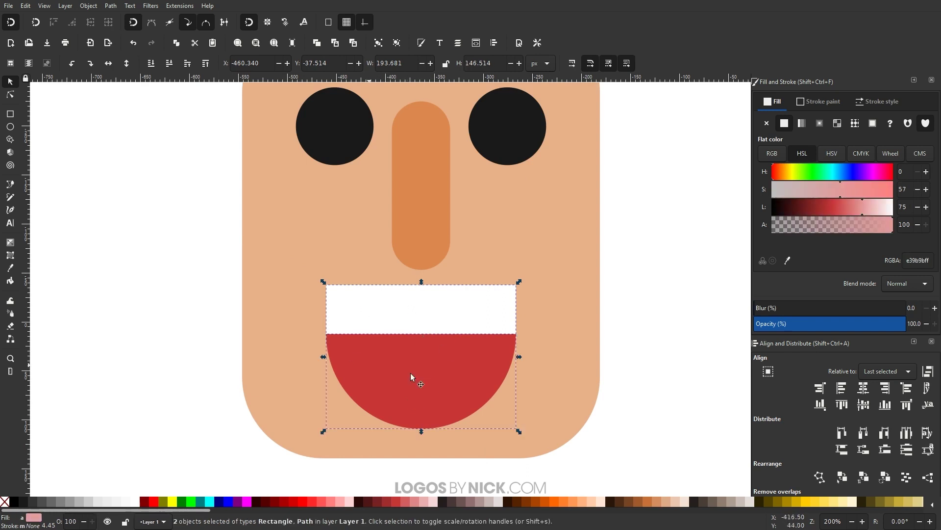
pyautogui.scroll(1, 489, 361)
pyautogui.hscroll(1, 489, 361)
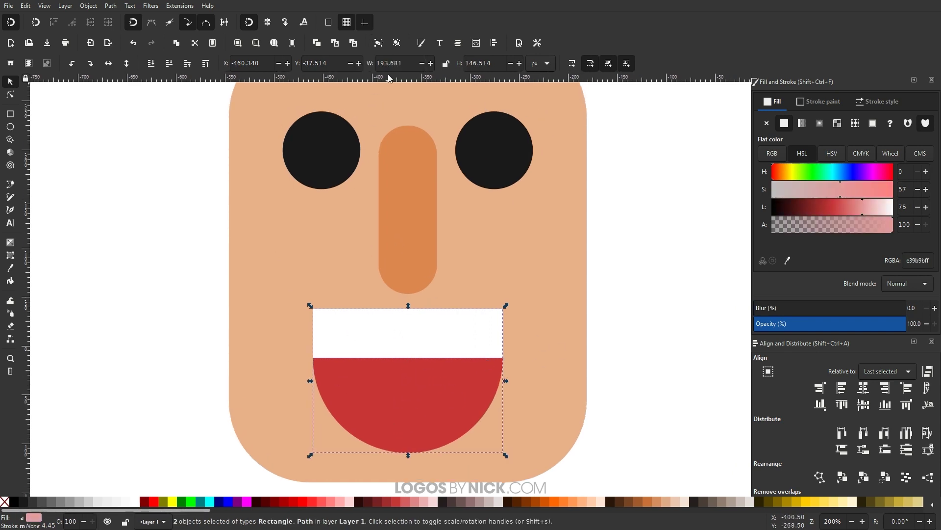
pyautogui.click(379, 44)
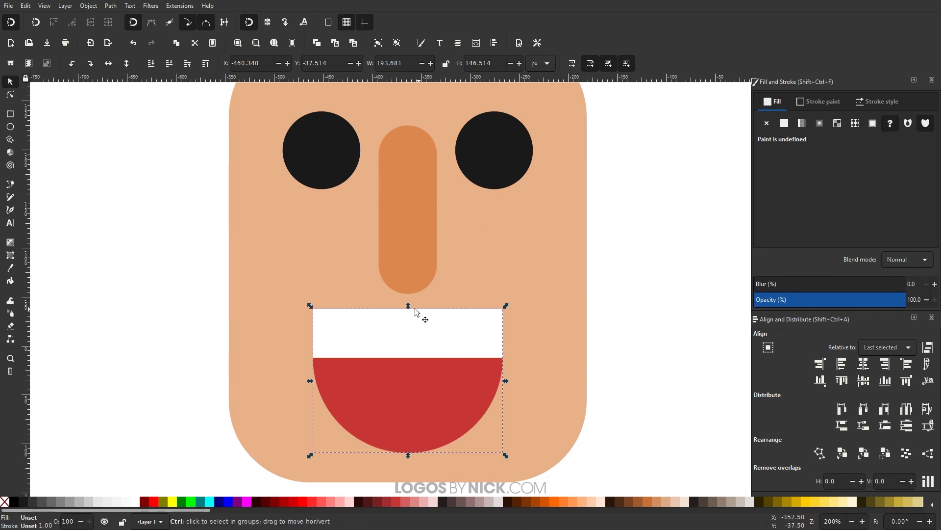
# Scale the mouth group down proportionally to about 188 by 142 px, keeping it horizontally centred on the head
pyautogui.scroll(-2, 412, 318)
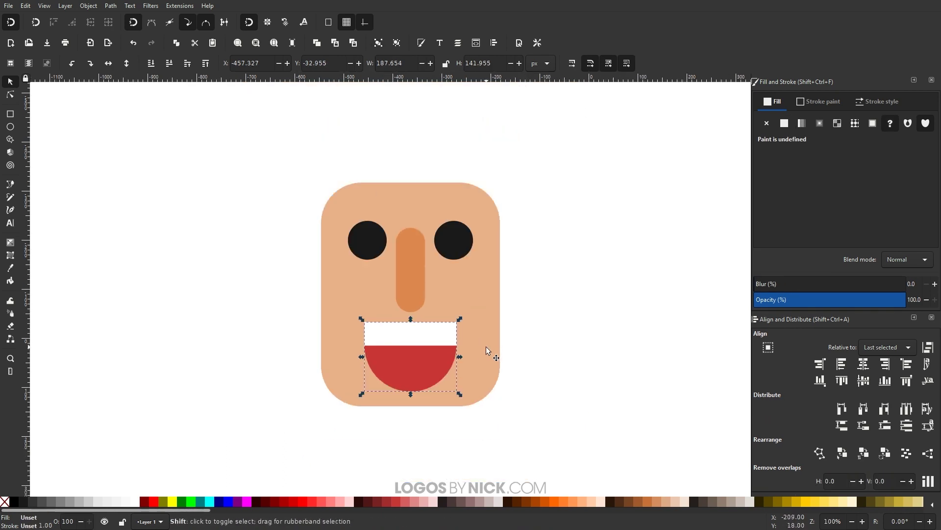
pyautogui.keyDown('shift'); pyautogui.click(486, 346); pyautogui.keyUp('shift')
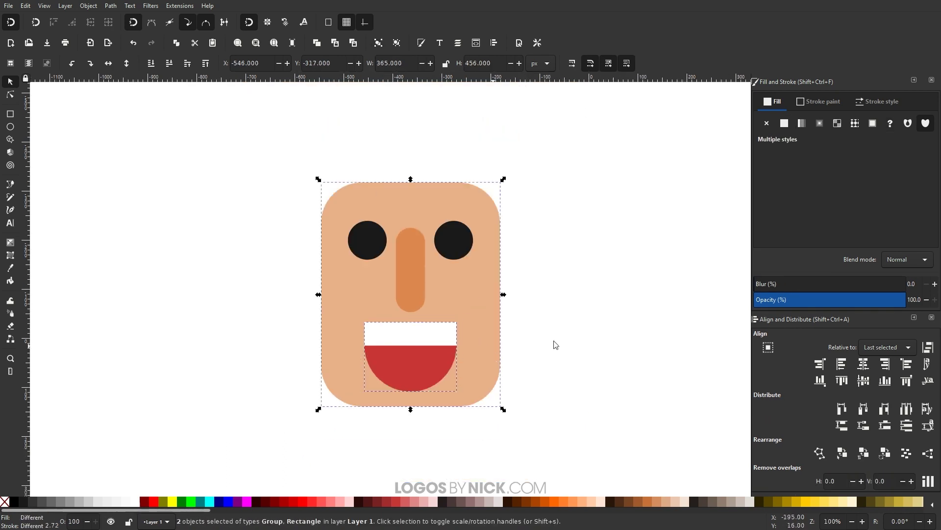
pyautogui.click(609, 359)
pyautogui.scroll(2, 494, 357)
pyautogui.scroll(-1, 475, 369)
pyautogui.scroll(-1, 465, 387)
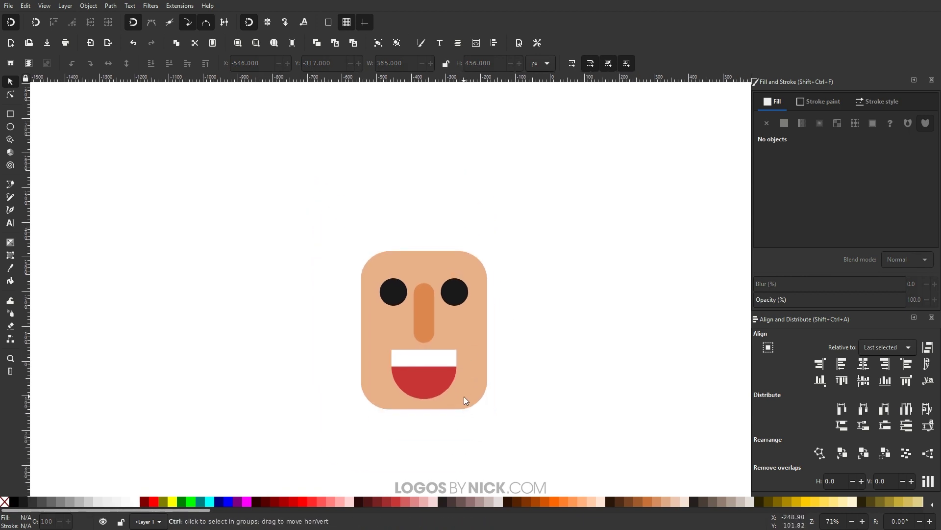
pyautogui.scroll(1, 464, 396)
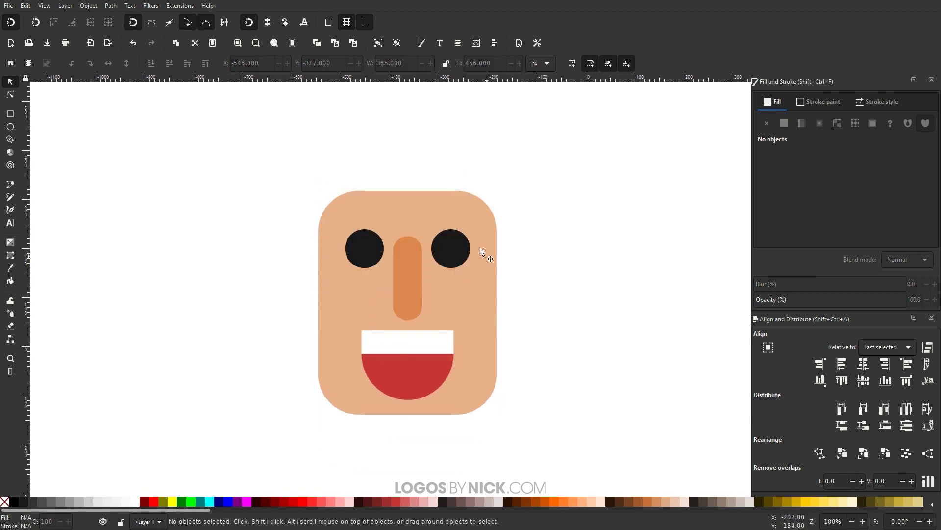
pyautogui.scroll(-1, 488, 319)
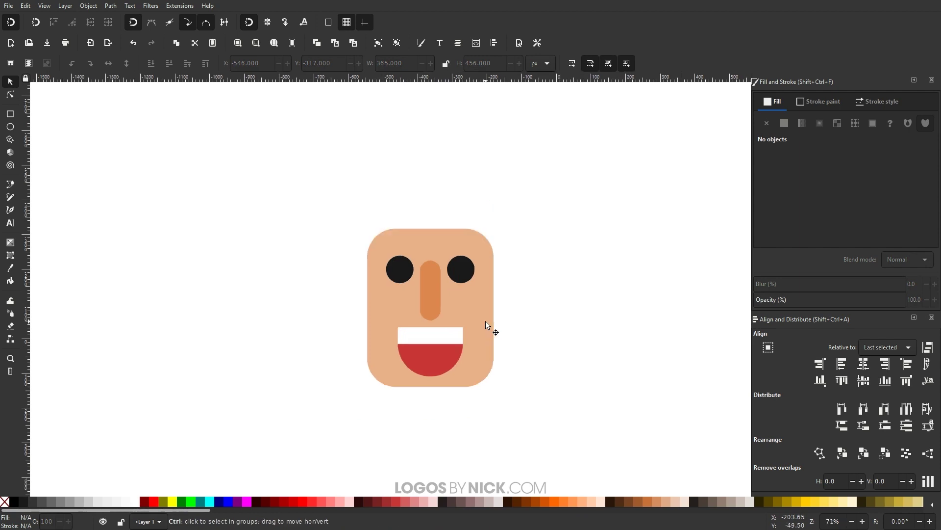
pyautogui.scroll(1, 489, 326)
pyautogui.scroll(-1, 473, 336)
pyautogui.scroll(2, 469, 329)
pyautogui.scroll(-1, 469, 331)
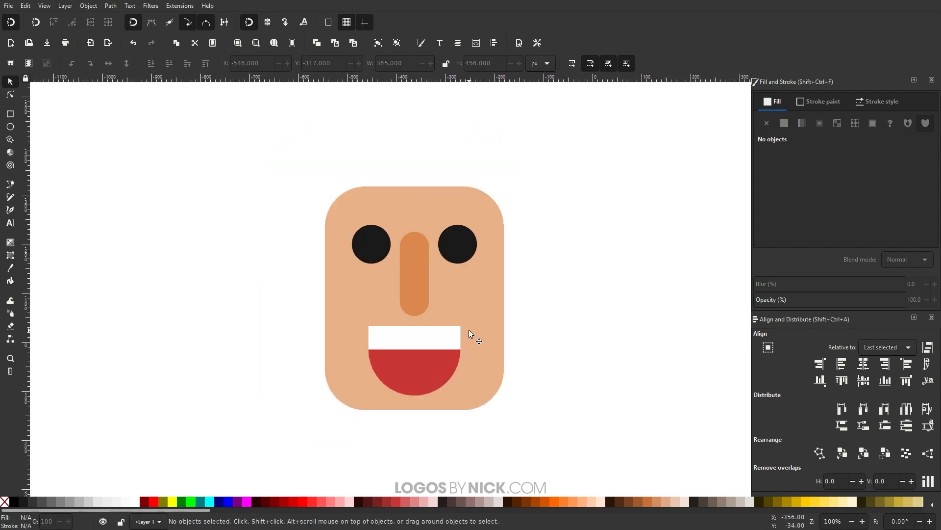
pyautogui.hscroll(1, 469, 330)
pyautogui.scroll(-1, 456, 324)
pyautogui.scroll(2, 443, 320)
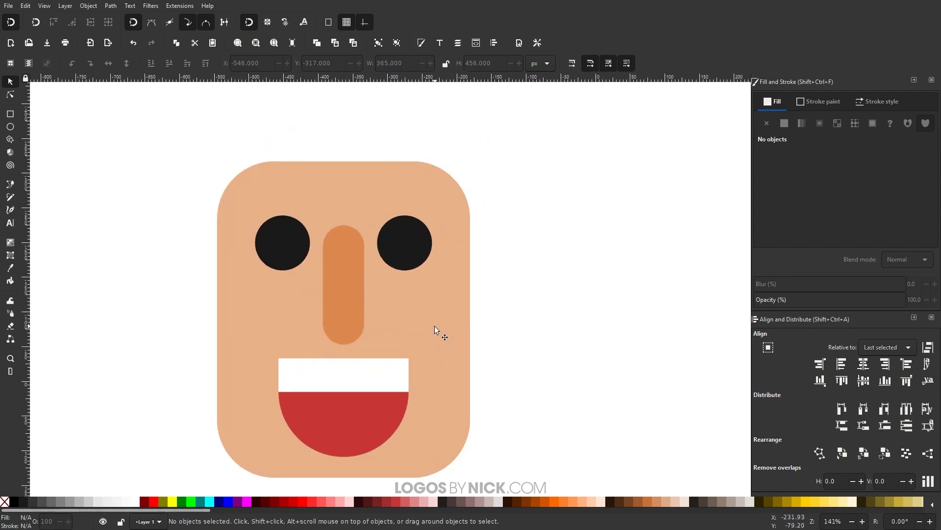
pyautogui.scroll(-2, 432, 327)
pyautogui.scroll(1, 419, 333)
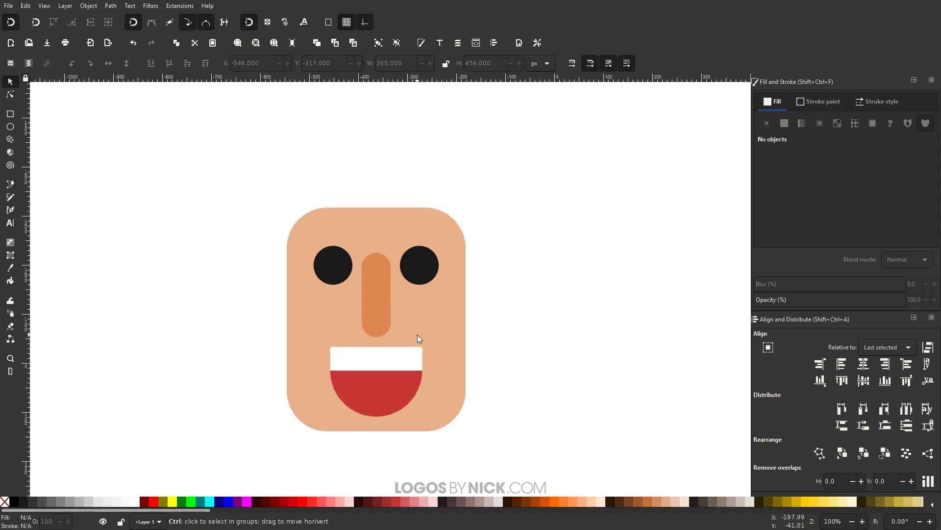
pyautogui.moveTo(385, 337); pyautogui.dragTo(362, 296)
pyautogui.scroll(1, 365, 307)
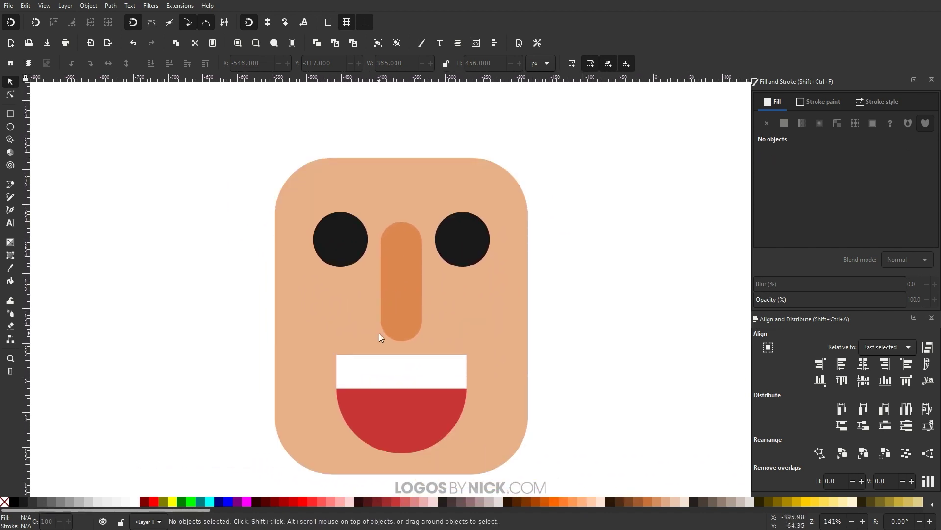
pyautogui.moveTo(379, 334); pyautogui.dragTo(384, 314)
# Draw a circle about 174 px across and place it over the head's left edge beside the eye
pyautogui.click(10, 127)
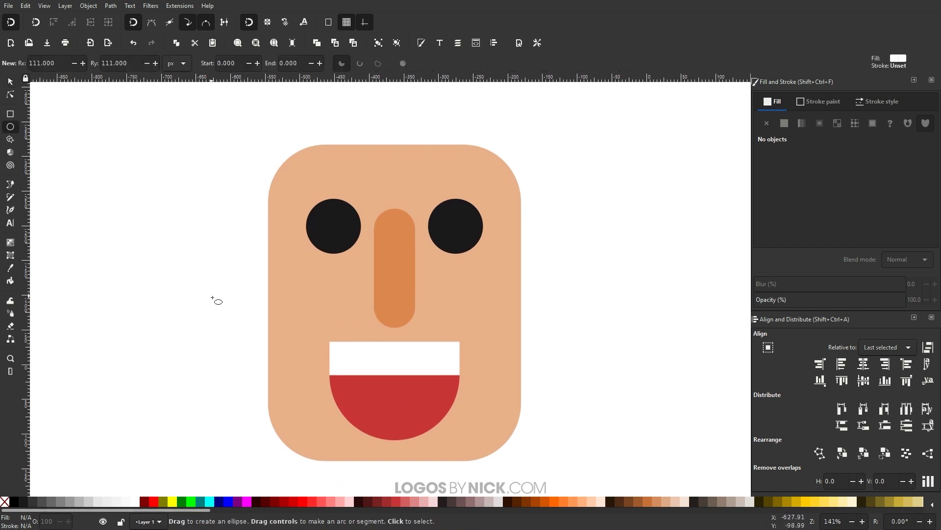
pyautogui.moveTo(292, 277); pyautogui.dragTo(359, 339)
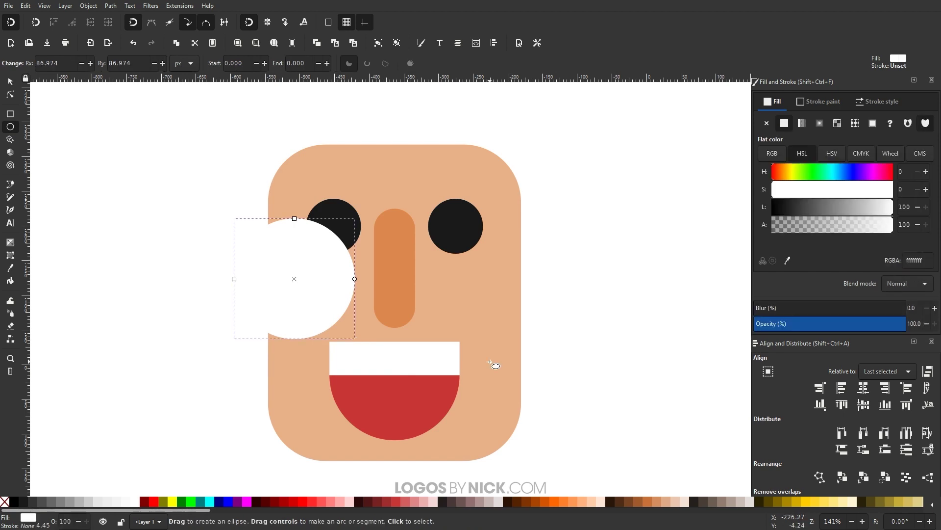
pyautogui.click(11, 82)
pyautogui.moveTo(275, 265); pyautogui.dragTo(246, 251)
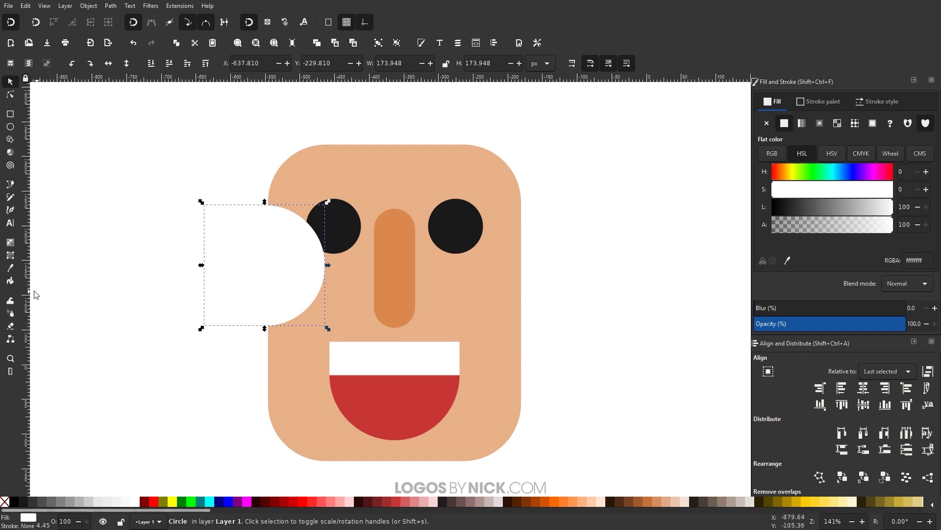
# Fill the ear circle with the head's skin colour, e8b088, and send it behind the head
pyautogui.click(11, 267)
pyautogui.moveTo(462, 288); pyautogui.dragTo(485, 304)
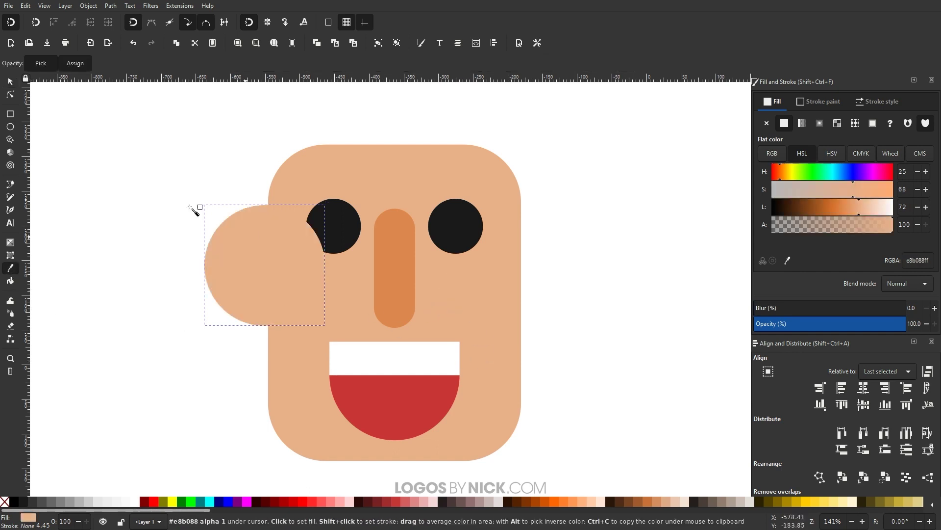
pyautogui.press('s')
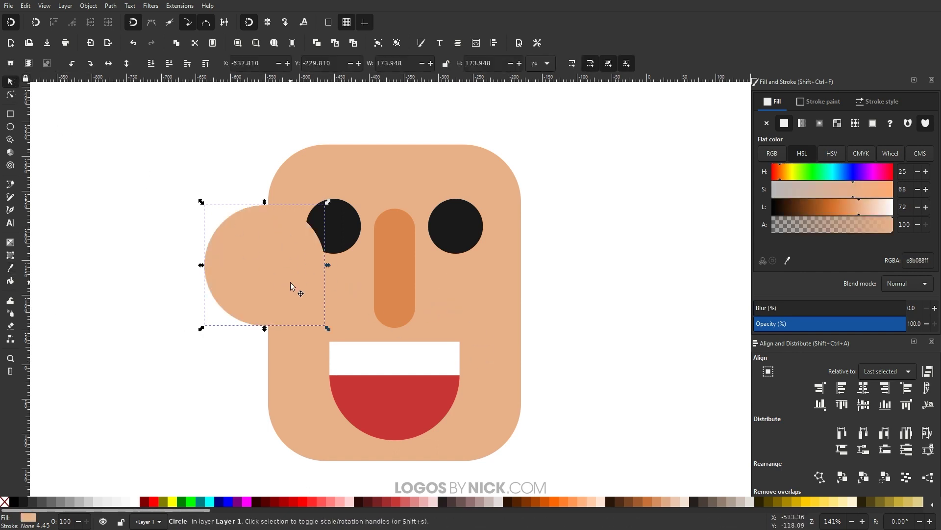
pyautogui.click(152, 68)
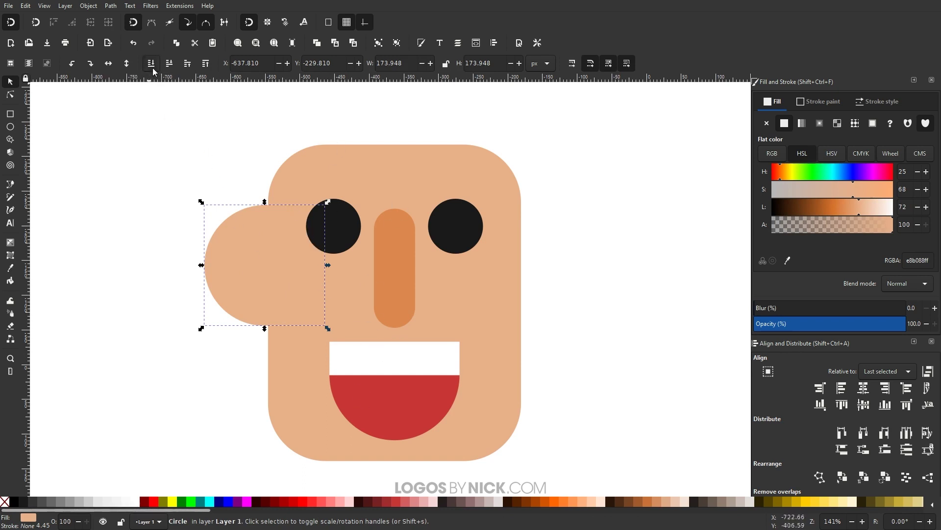
# Turn off snapping and shrink the ear circle to about 153 px across, keeping it over the head's left edge
pyautogui.click(11, 23)
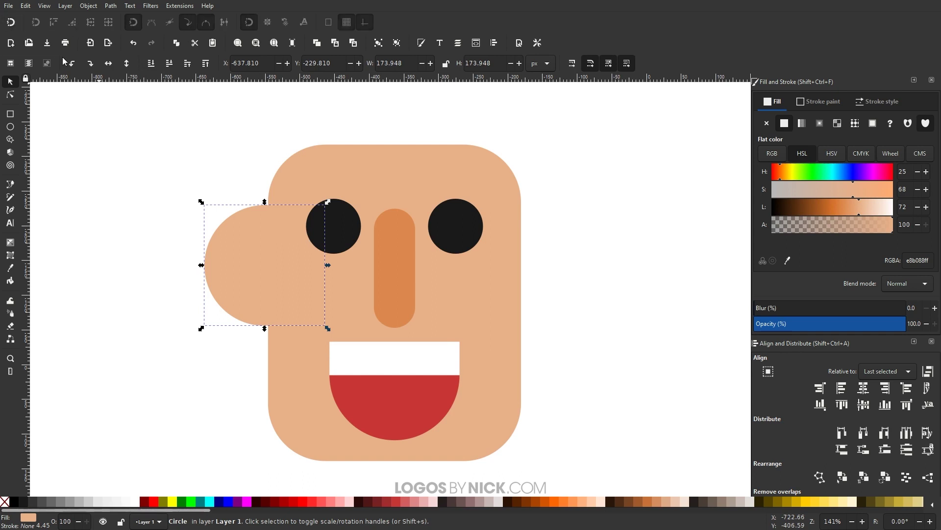
pyautogui.moveTo(245, 260)
pyautogui.mouseDown()
pyautogui.moveTo(244, 269)
pyautogui.moveTo(252, 264)
pyautogui.mouseUp()
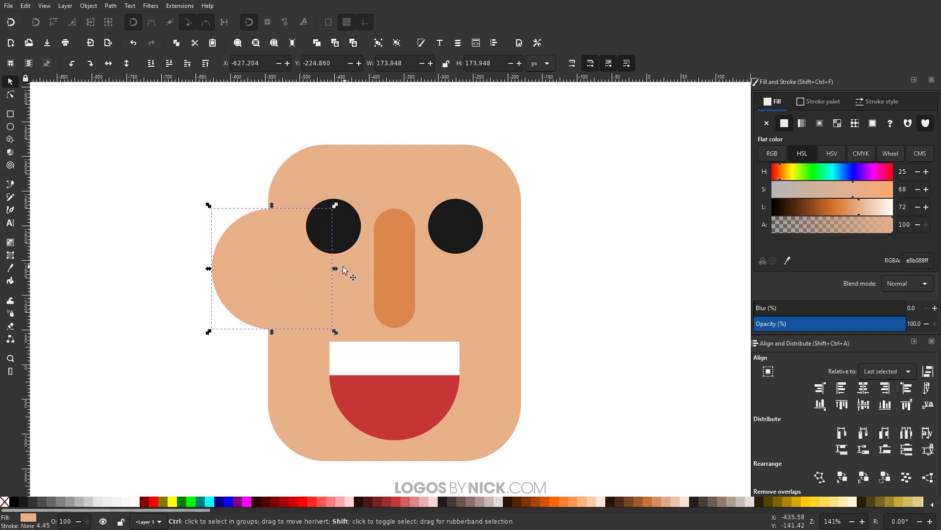
pyautogui.moveTo(335, 268); pyautogui.dragTo(329, 271)
pyautogui.moveTo(238, 270); pyautogui.dragTo(239, 263)
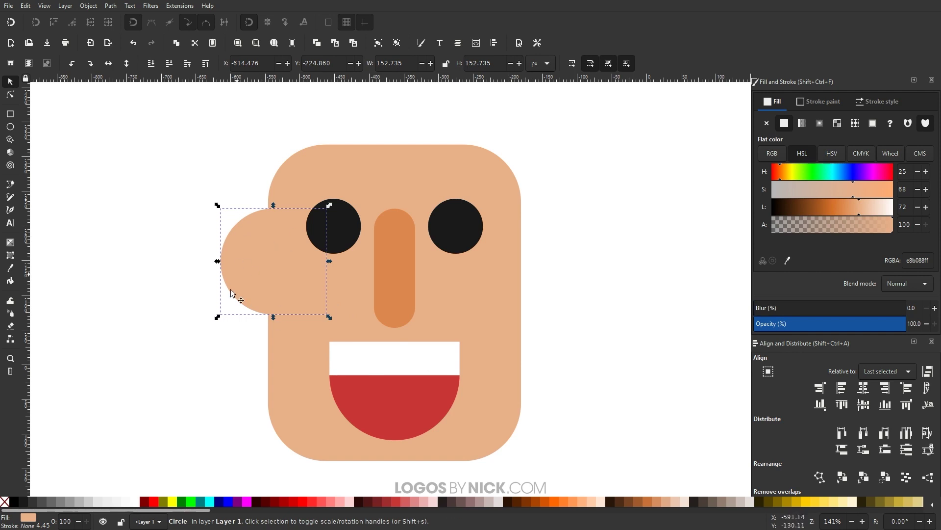
# Duplicate the ear circle and fill the copy with the nose's orange, dc884e
pyautogui.press('pageup')
pyautogui.click(11, 268)
pyautogui.moveTo(395, 238); pyautogui.dragTo(399, 249)
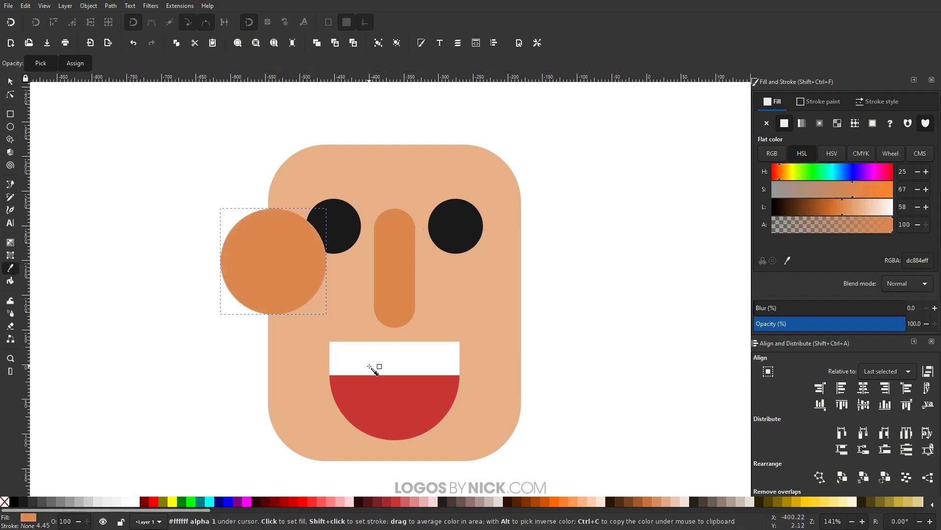
pyautogui.click(15, 82)
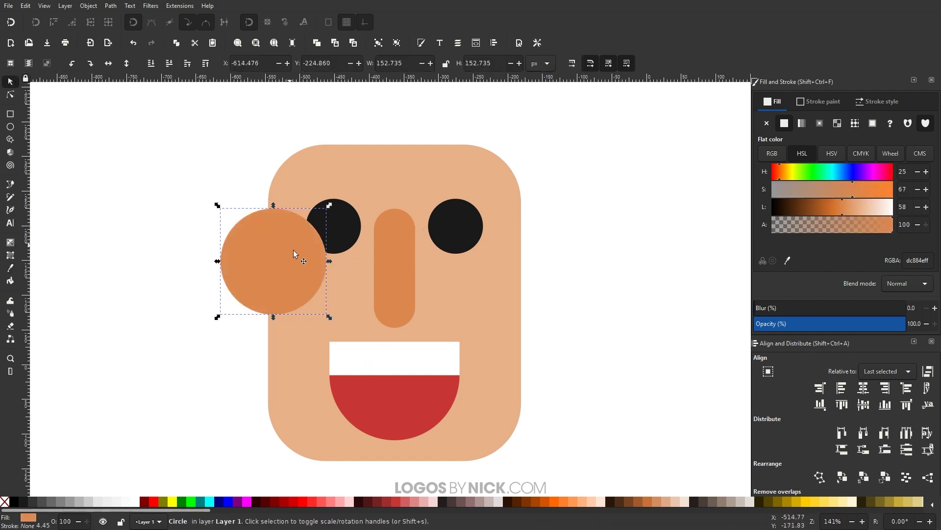
# Lower the orange circle behind the head and scale it about its centre to about 89 px across
pyautogui.click(169, 64)
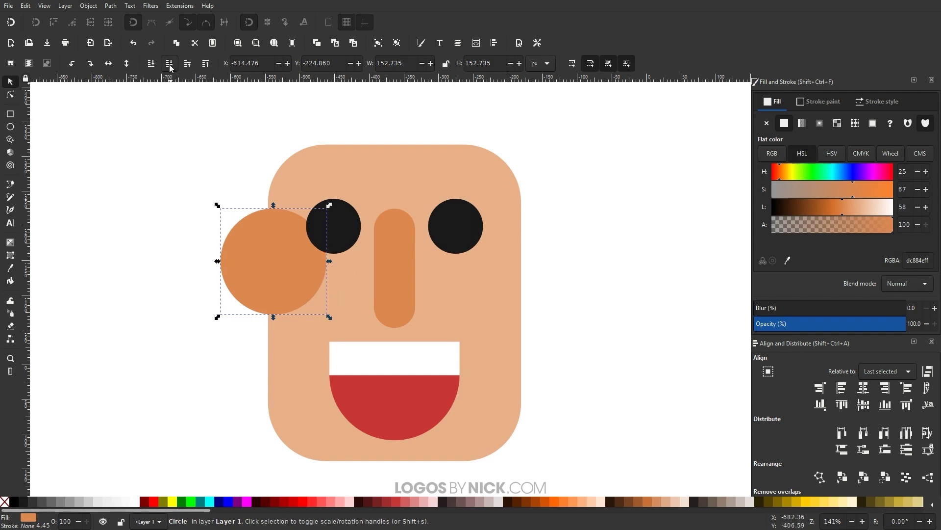
pyautogui.click(169, 64)
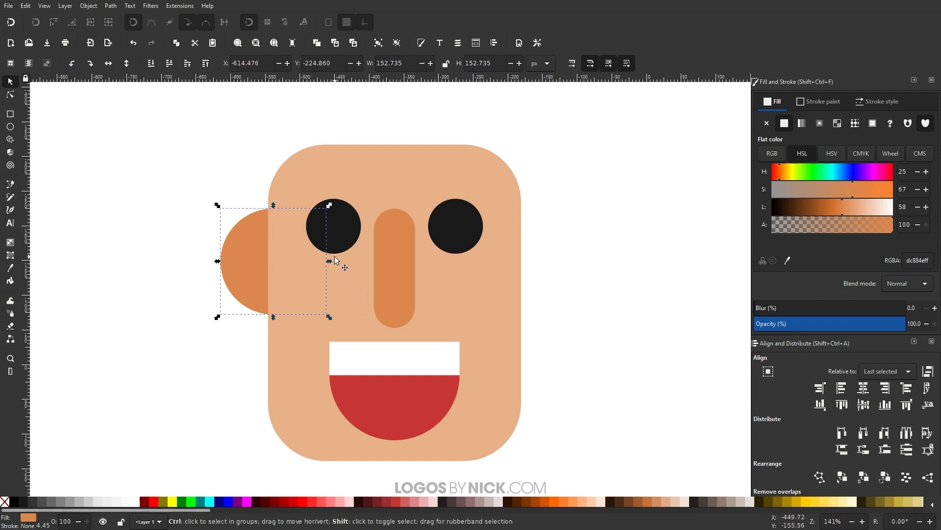
pyautogui.moveTo(330, 261); pyautogui.dragTo(310, 268)
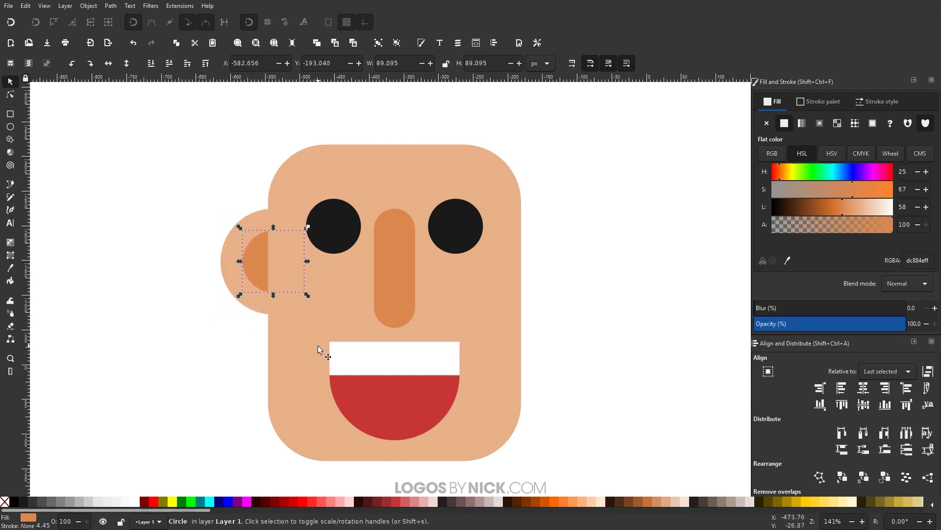
# Group the skin-coloured and orange ear circles and duplicate the group
pyautogui.keyDown('shift'); pyautogui.click(228, 262); pyautogui.keyUp('shift')
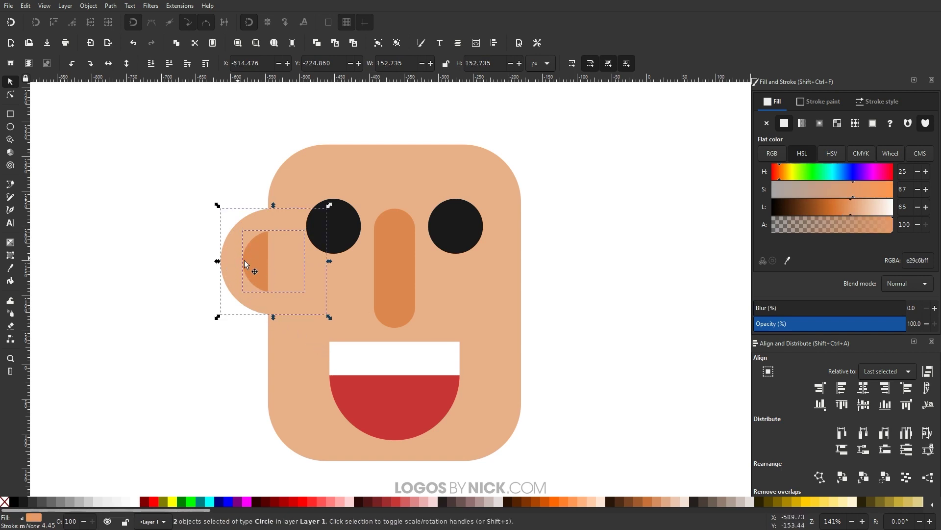
pyautogui.click(378, 43)
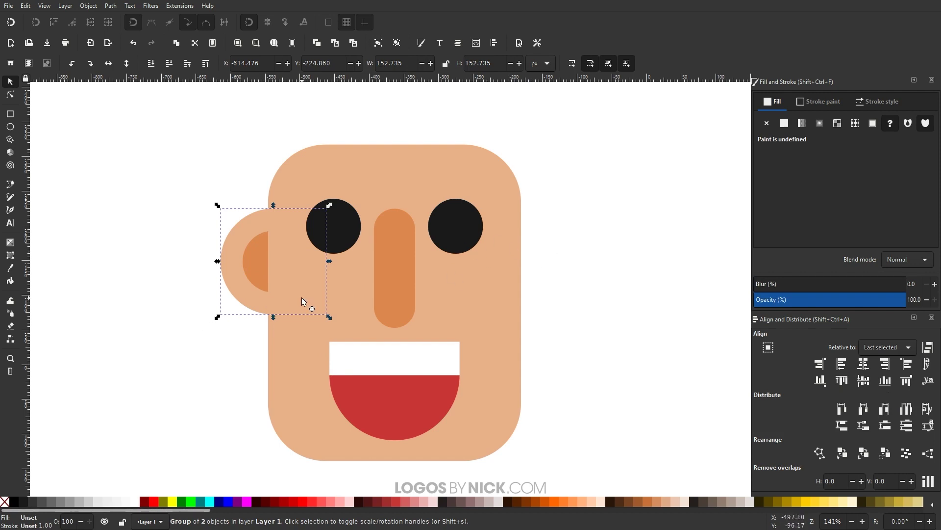
pyautogui.rightClick(251, 254)
pyautogui.click(223, 255)
pyautogui.press('Home')
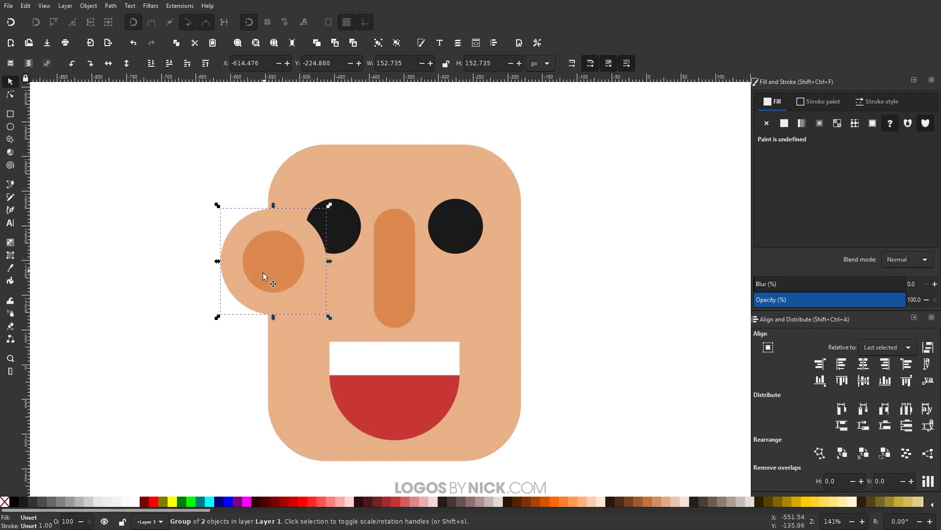
# Move the duplicate ear horizontally onto the head's right edge and send it behind the head
pyautogui.press('ctrl')
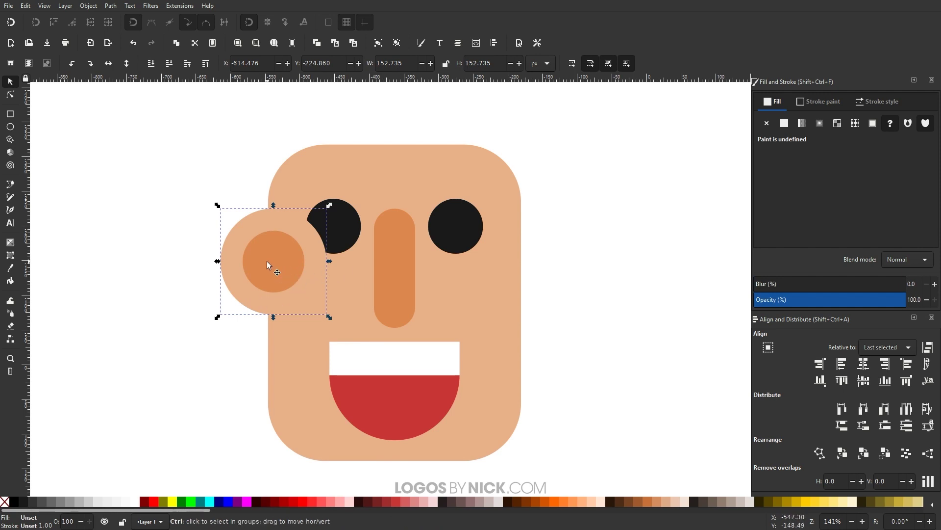
pyautogui.moveTo(266, 261); pyautogui.dragTo(518, 274)
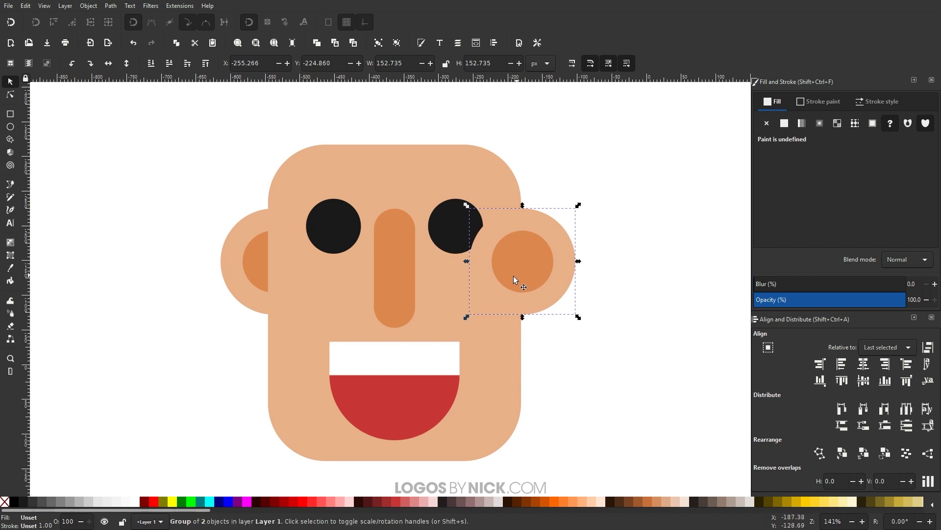
pyautogui.click(151, 65)
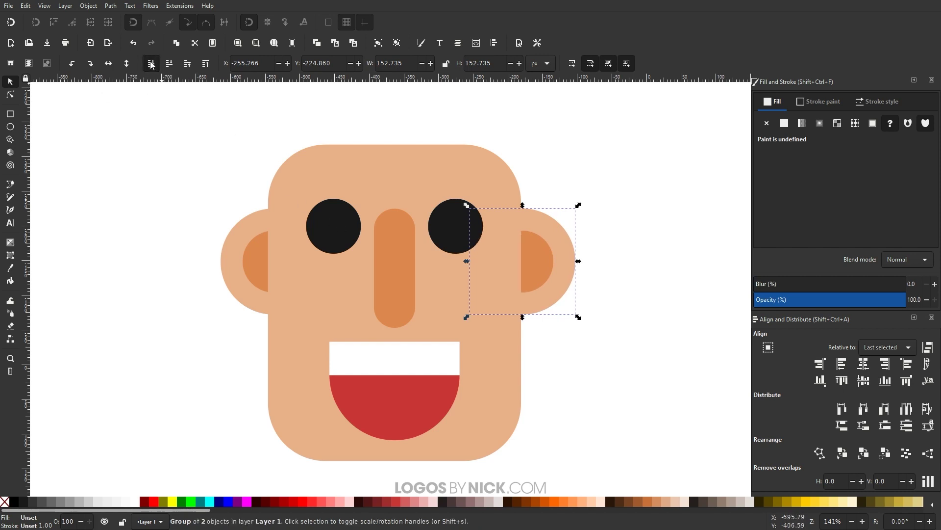
pyautogui.moveTo(545, 264); pyautogui.dragTo(539, 262)
# Group both ears and centre the pair horizontally on the head
pyautogui.press('shift')
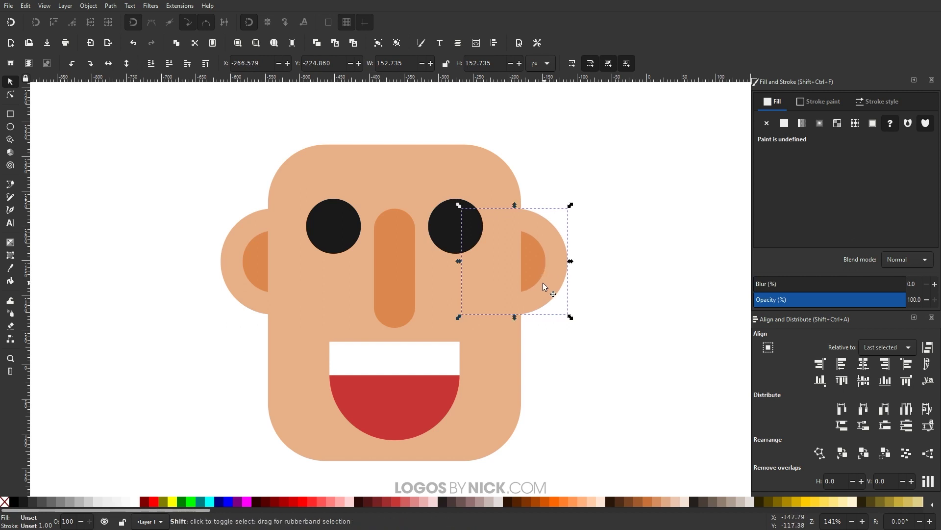
pyautogui.keyDown('shift'); pyautogui.click(246, 254); pyautogui.keyUp('shift')
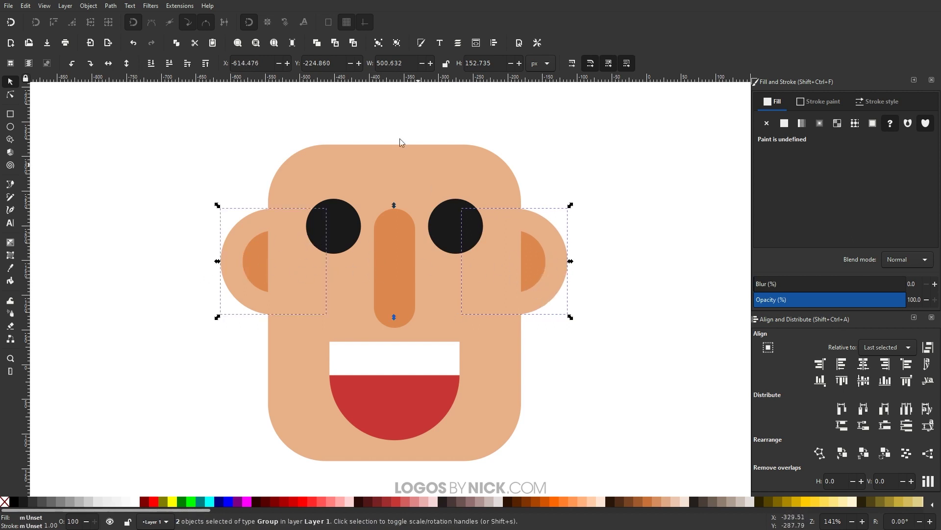
pyautogui.click(378, 43)
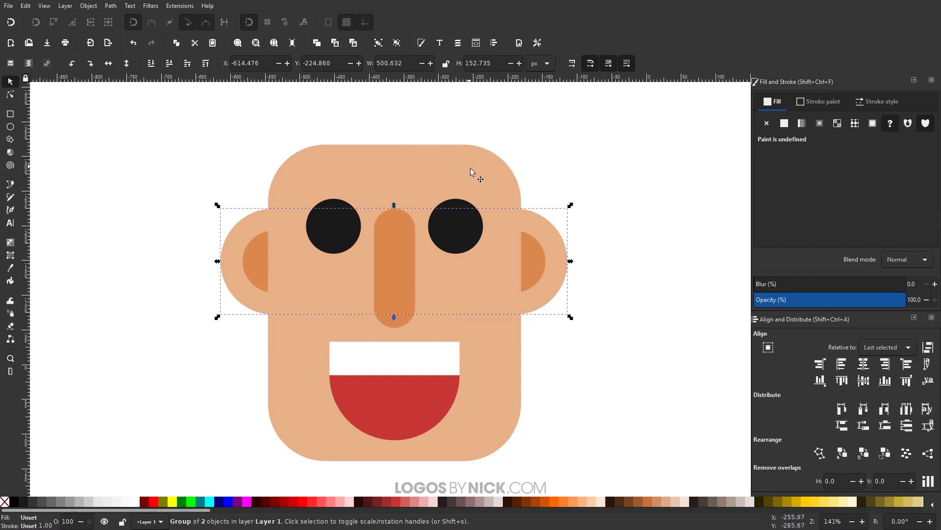
pyautogui.press('shift')
pyautogui.keyDown('shift'); pyautogui.click(441, 172); pyautogui.keyUp('shift')
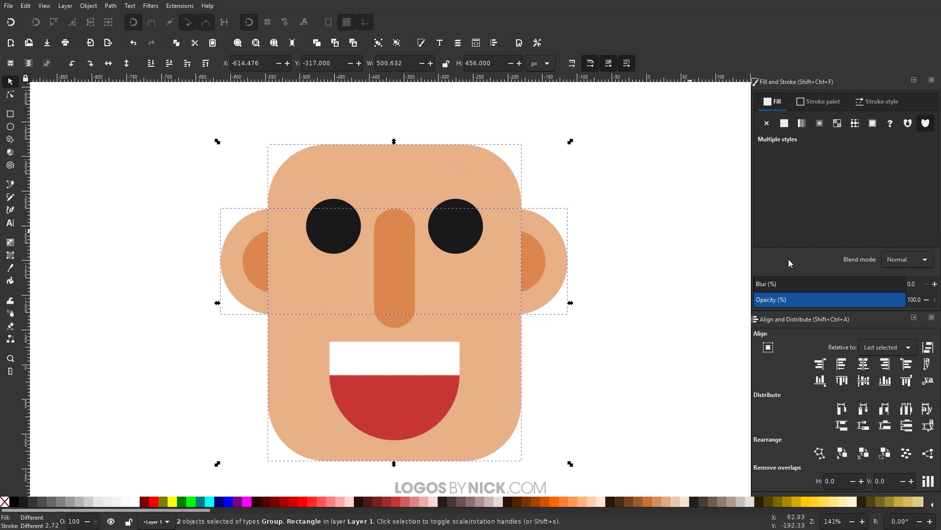
pyautogui.click(863, 364)
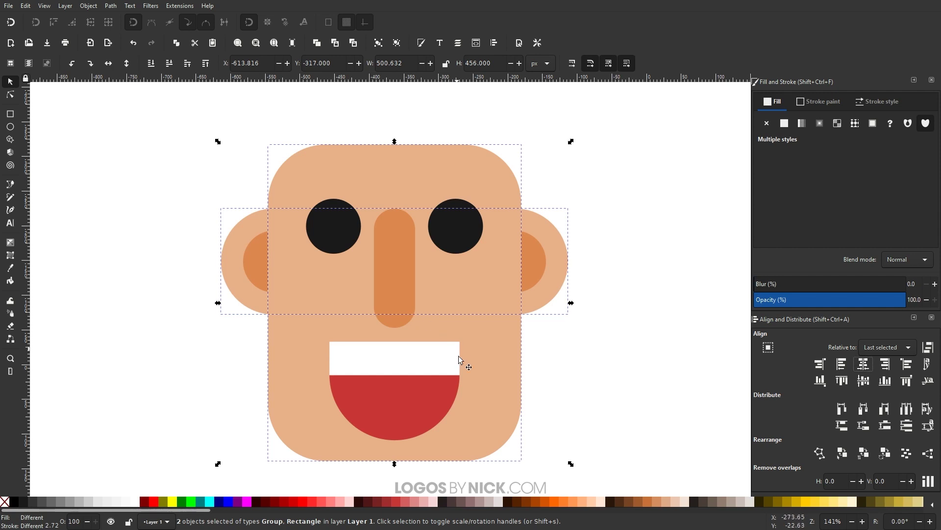
pyautogui.scroll(1, 460, 378)
pyautogui.scroll(-2, 460, 397)
pyautogui.click(504, 388)
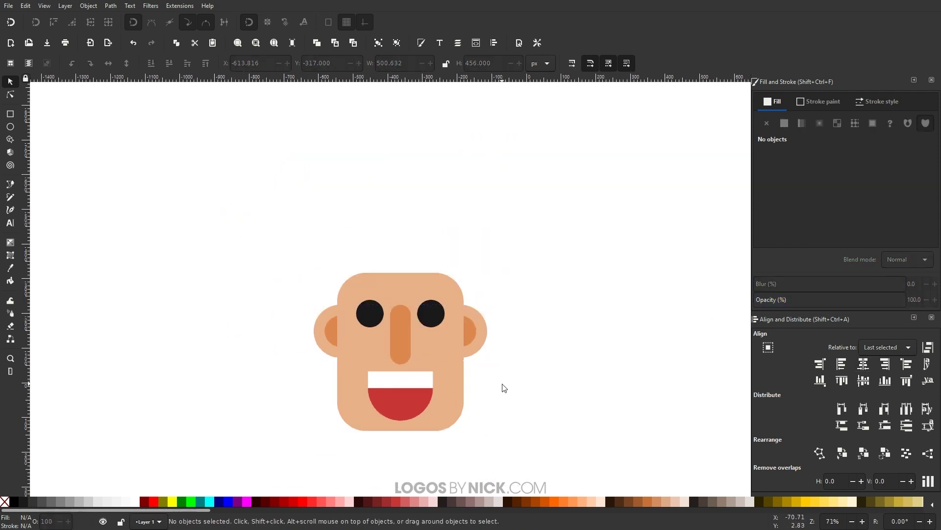
# Convert the head rectangle to a path and display its nodes for editing
pyautogui.scroll(1, 408, 330)
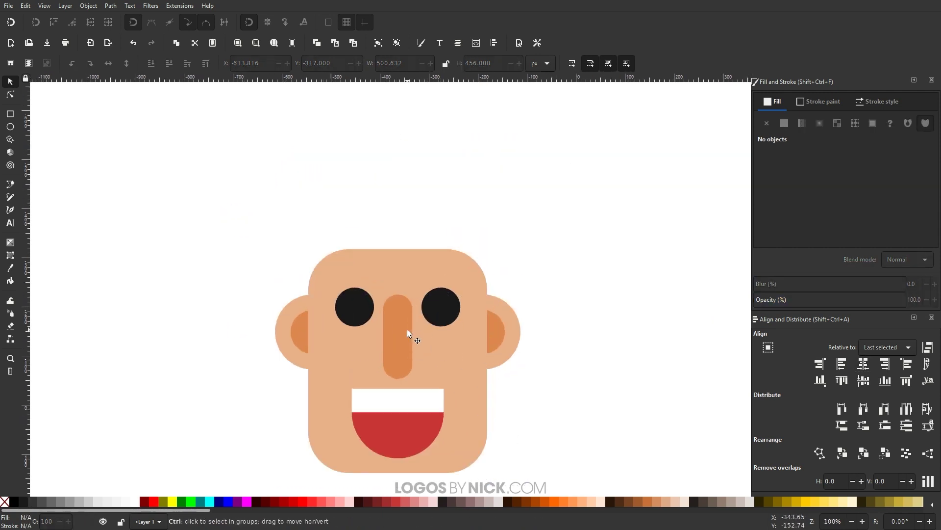
pyautogui.click(405, 264)
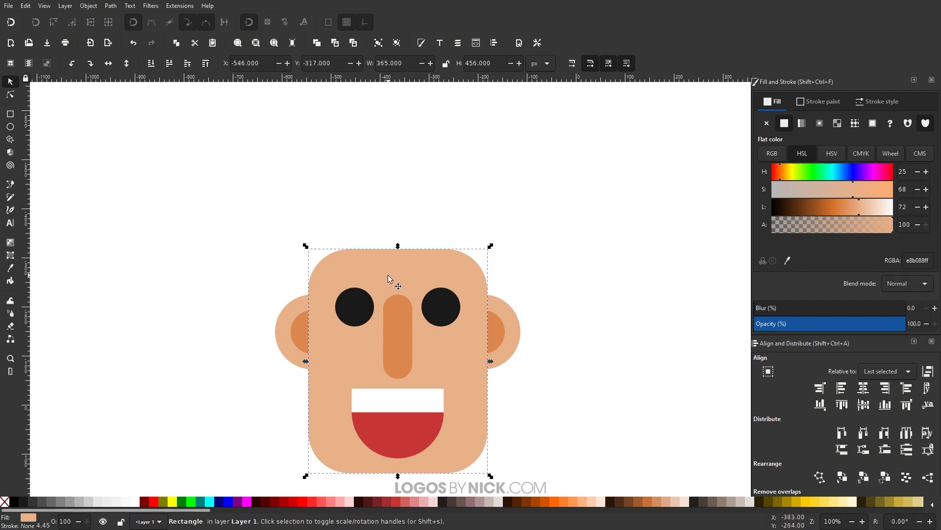
pyautogui.scroll(-1, 406, 284)
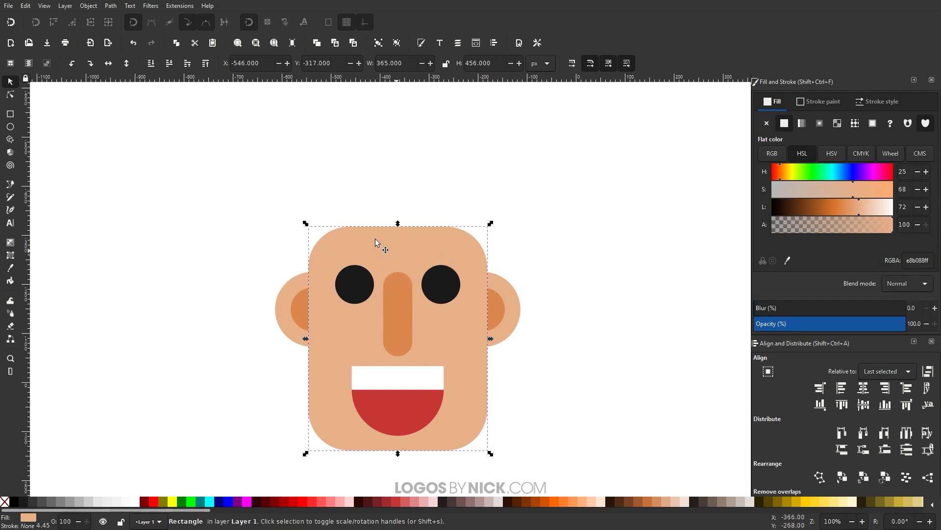
pyautogui.click(112, 7)
pyautogui.click(125, 15)
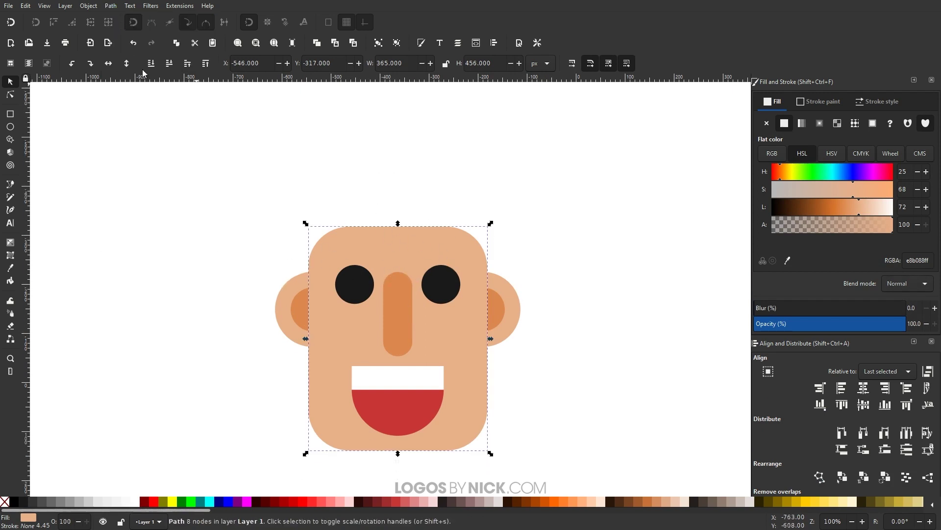
pyautogui.moveTo(515, 301); pyautogui.dragTo(497, 292)
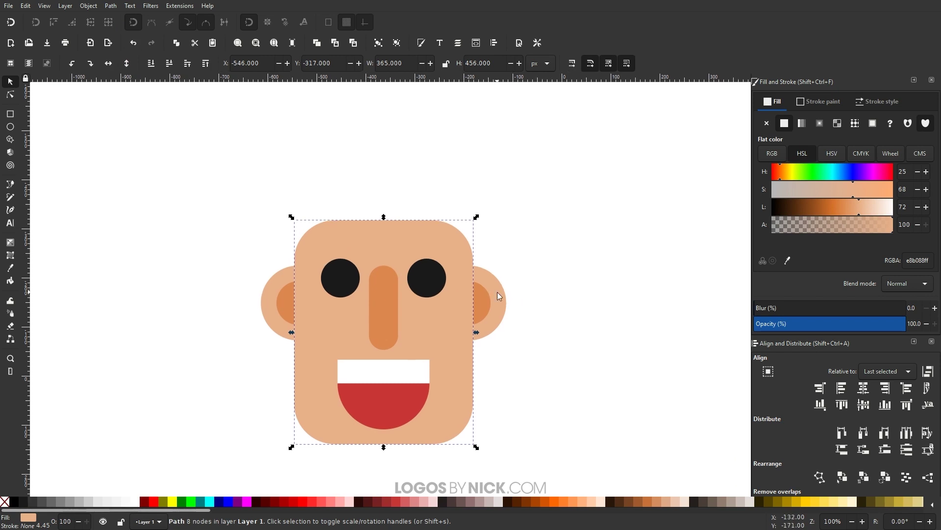
pyautogui.click(11, 94)
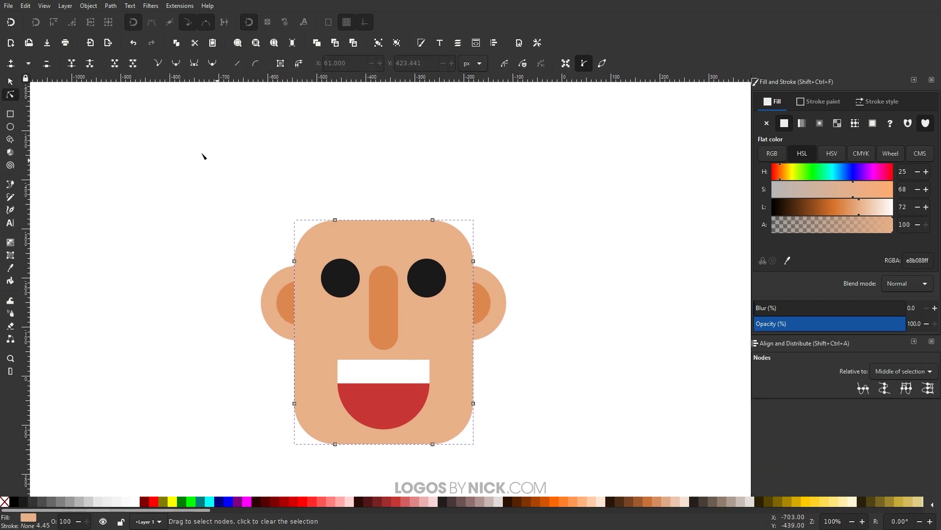
# Raise the four upper nodes of the head path to make the head about 537 px tall
pyautogui.moveTo(190, 150); pyautogui.dragTo(473, 218)
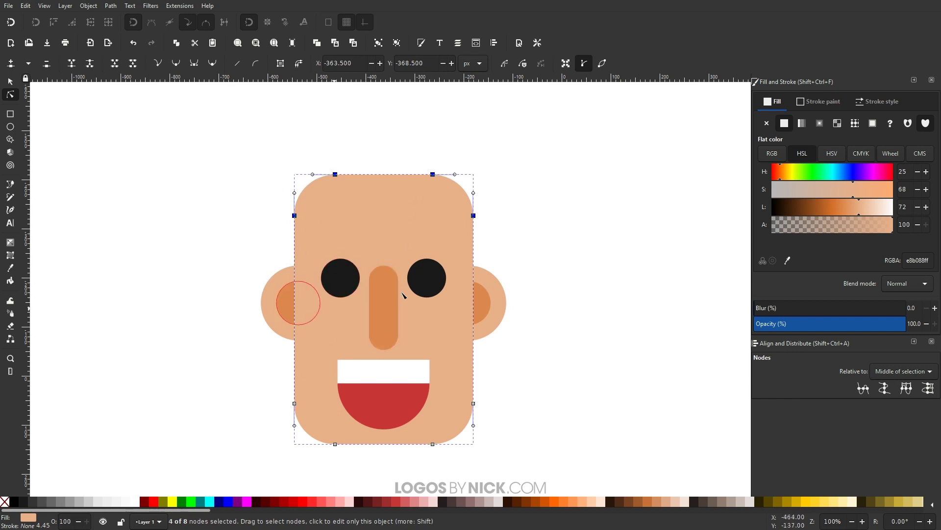
pyautogui.press('Down')
pyautogui.press('Down')
pyautogui.press('Down')
pyautogui.press('Down')
pyautogui.press('Down')
pyautogui.press('Down')
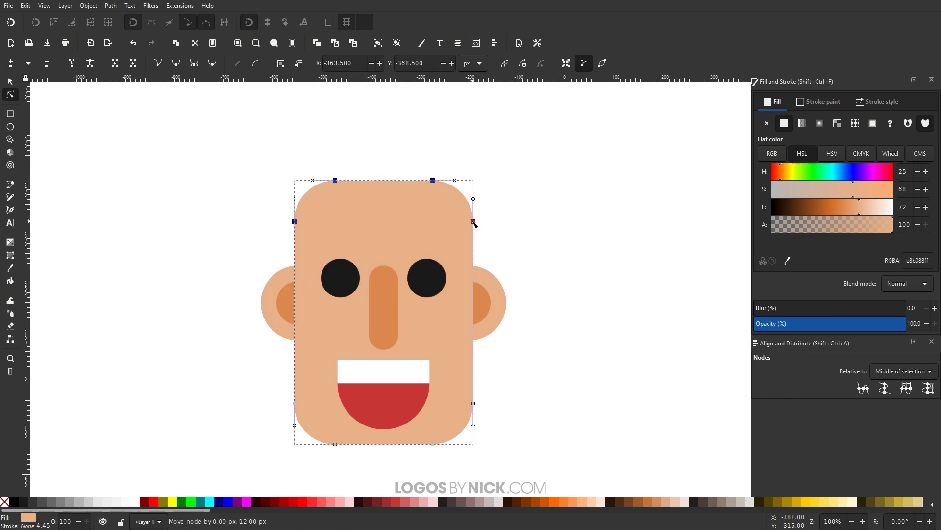
pyautogui.click(11, 82)
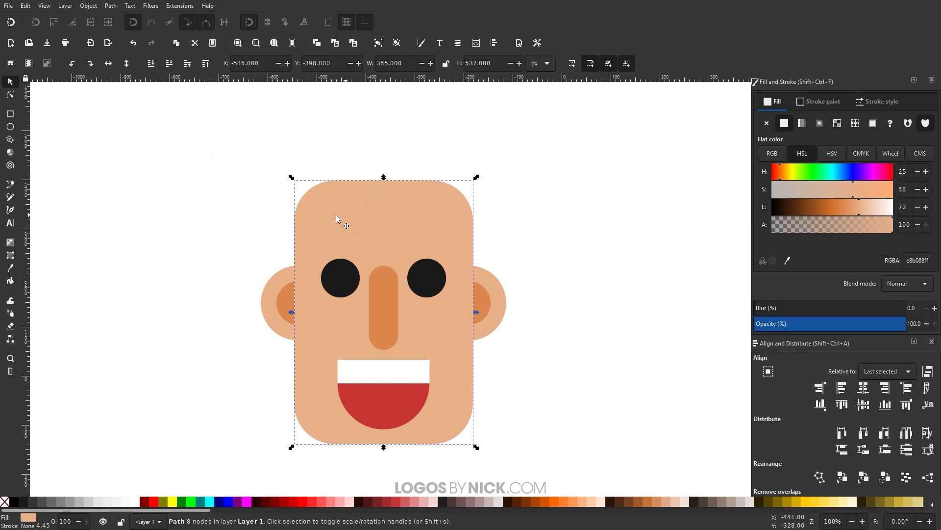
# Create a linked offset of the head, fill it dark brown 483737 and expand it to about 449 by 621 px
pyautogui.click(114, 8)
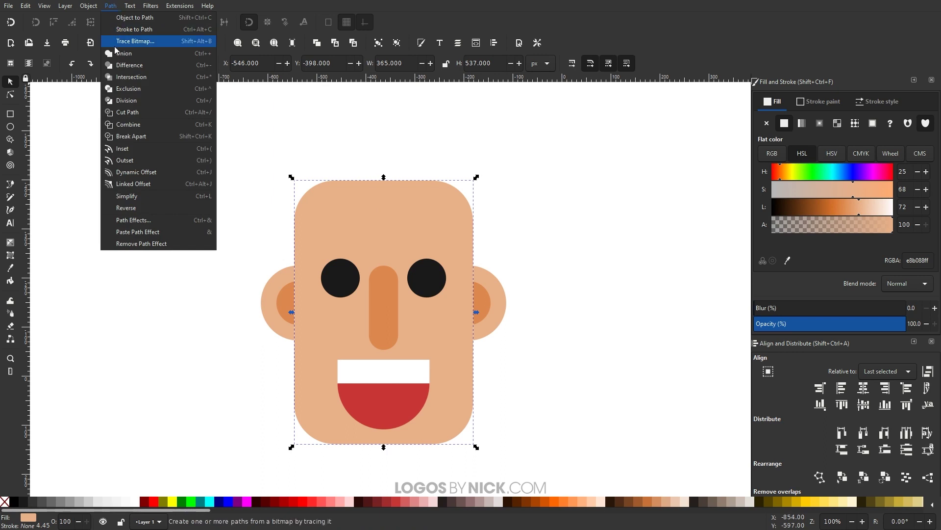
pyautogui.click(138, 186)
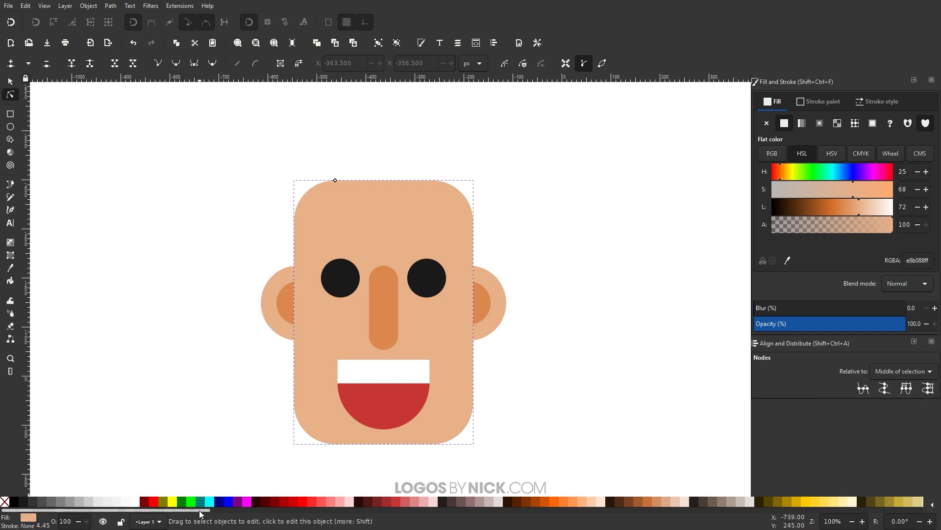
pyautogui.moveTo(202, 514); pyautogui.dragTo(225, 514)
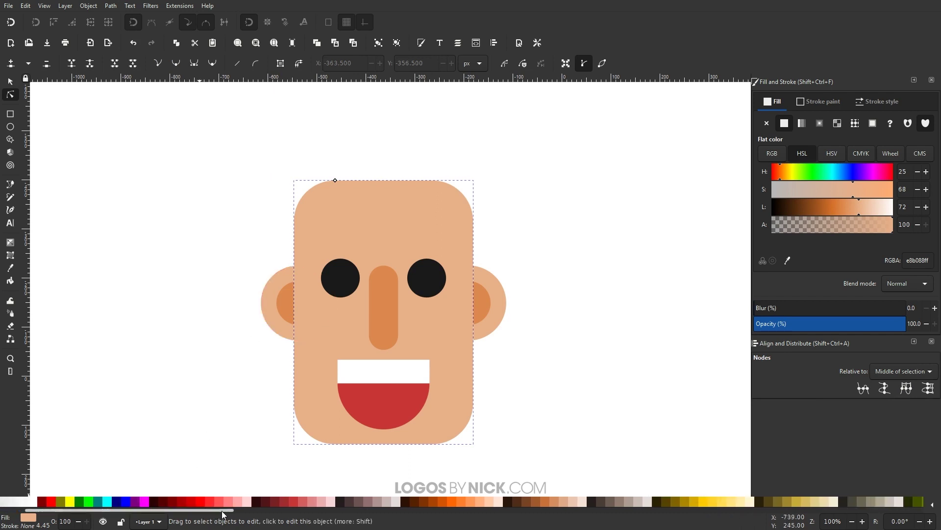
pyautogui.click(350, 504)
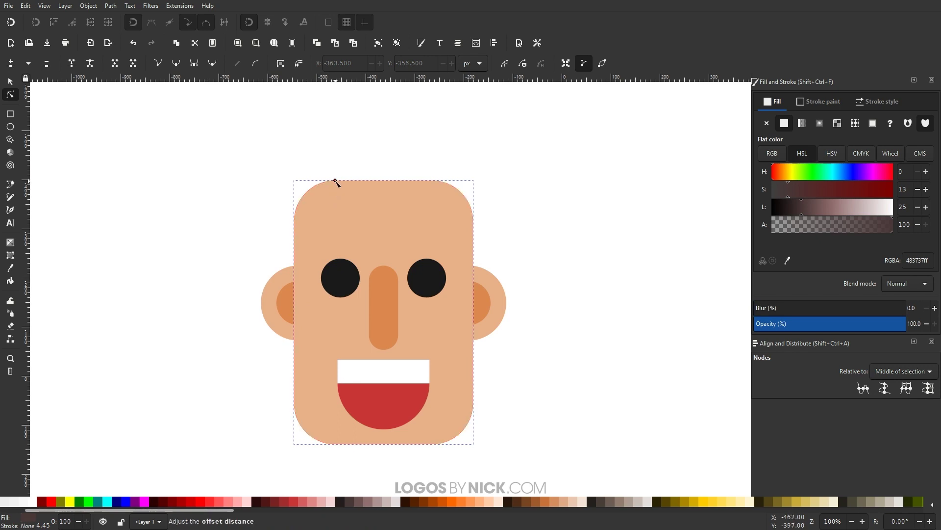
pyautogui.moveTo(335, 181); pyautogui.dragTo(346, 161)
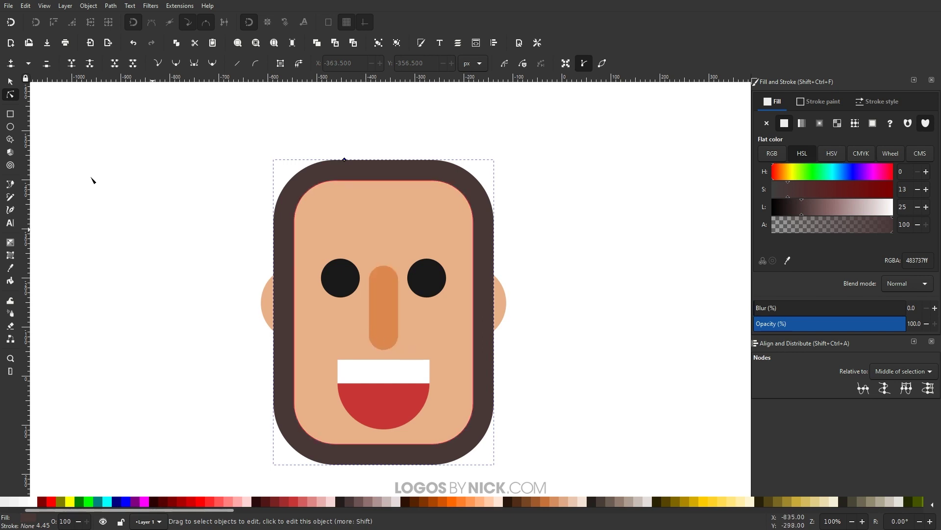
# Convert the dark brown offset to a path and lower it to the bottom, behind the face and ears
pyautogui.click(108, 6)
pyautogui.click(122, 17)
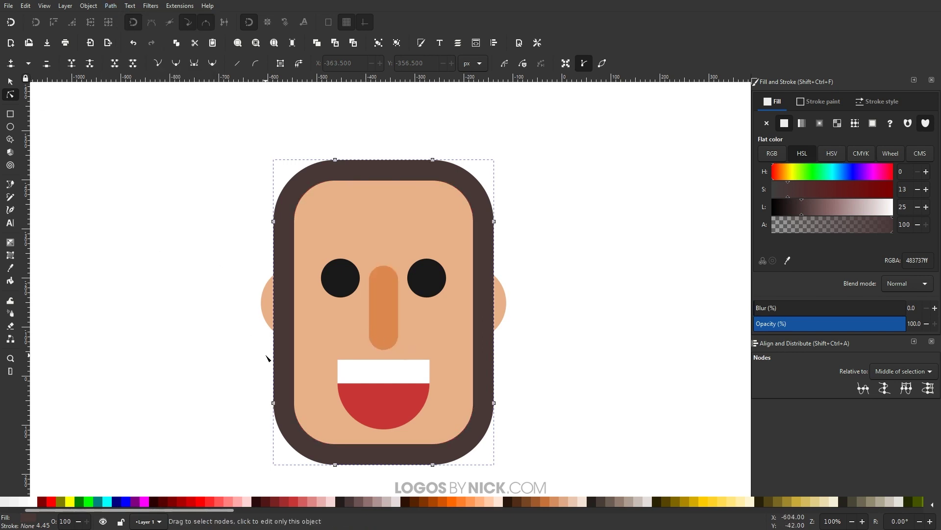
pyautogui.click(10, 82)
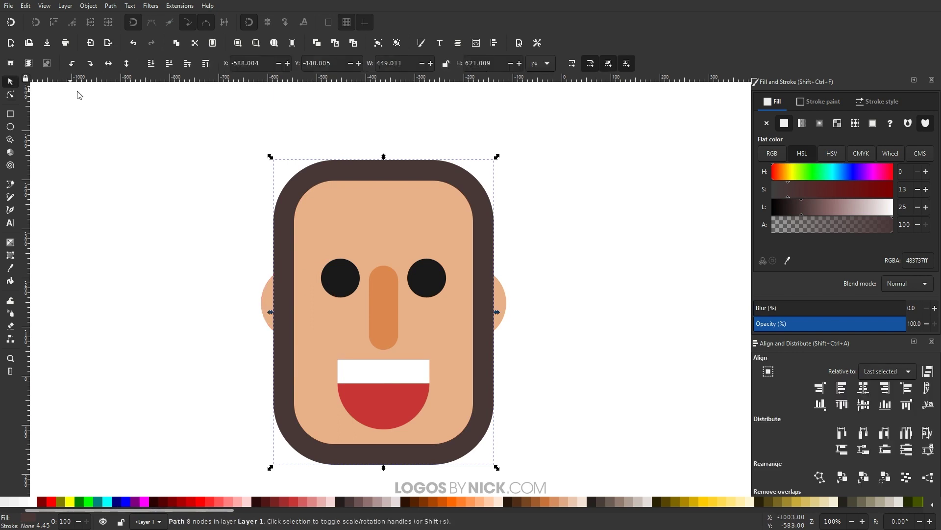
pyautogui.click(151, 63)
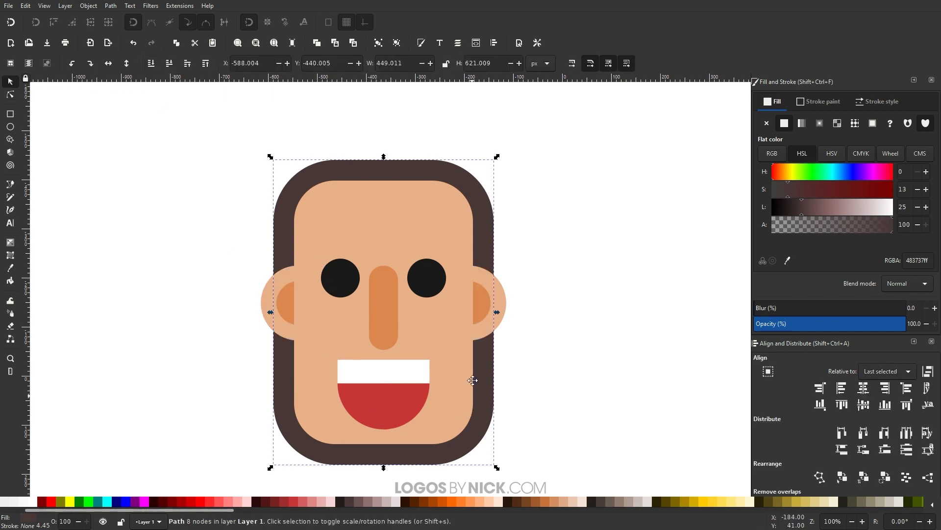
# Draw a closed Pen path about 827 by 407 px around the lower face, with a straight horizontal edge across the middle of the ears
pyautogui.scroll(-3, 471, 380)
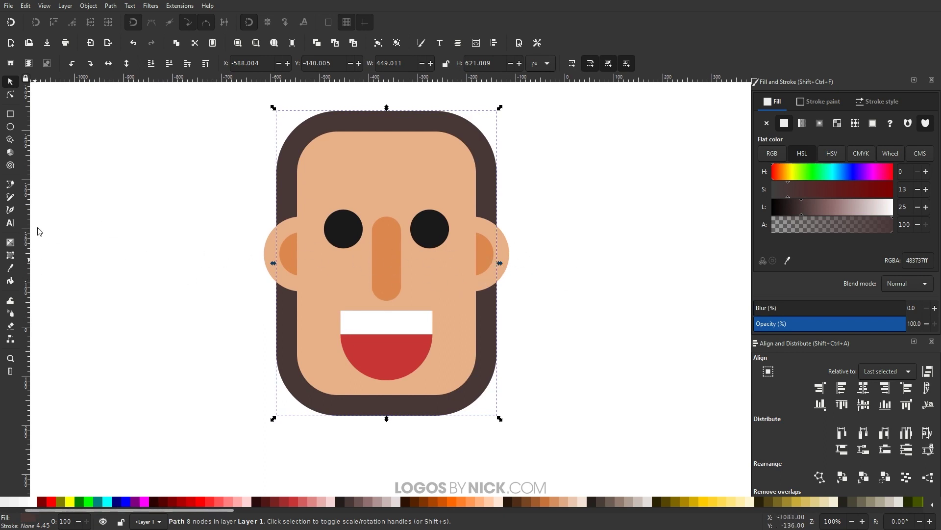
pyautogui.click(12, 186)
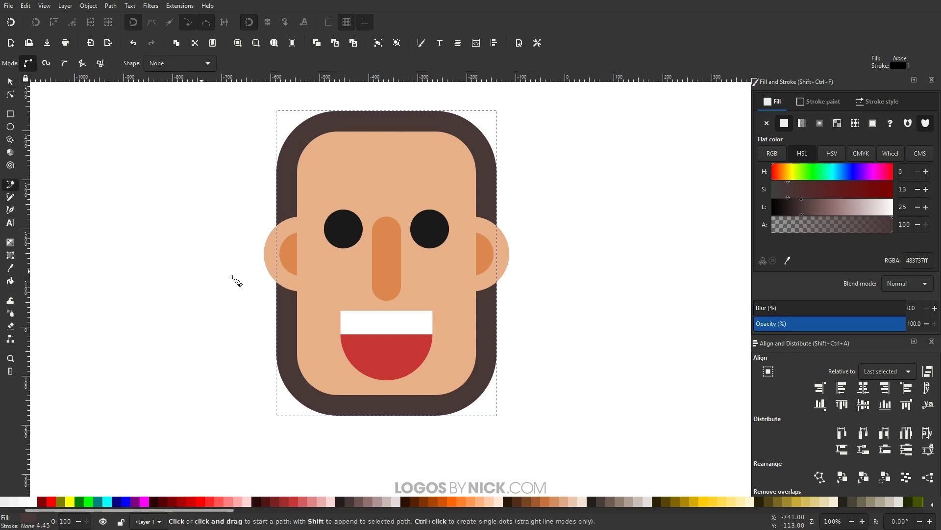
pyautogui.click(243, 253)
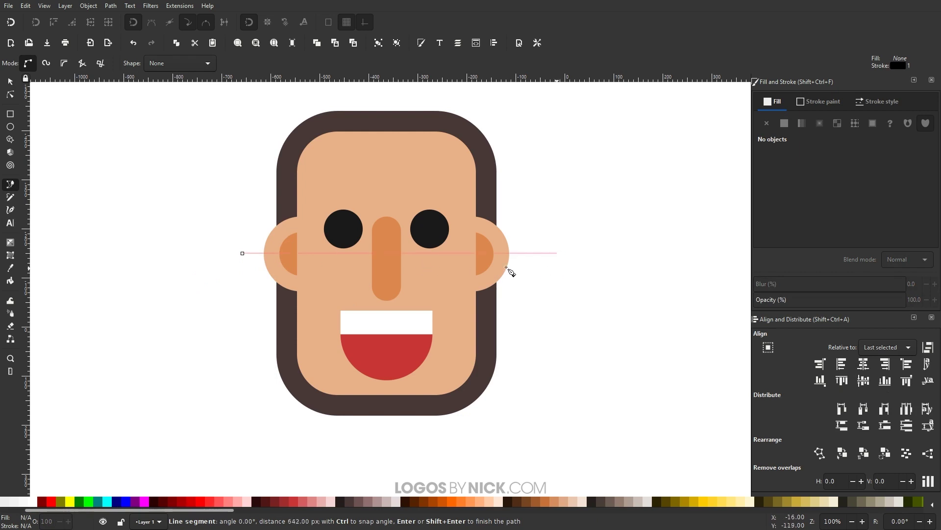
pyautogui.click(553, 253)
pyautogui.click(596, 293)
pyautogui.click(585, 340)
pyautogui.click(551, 398)
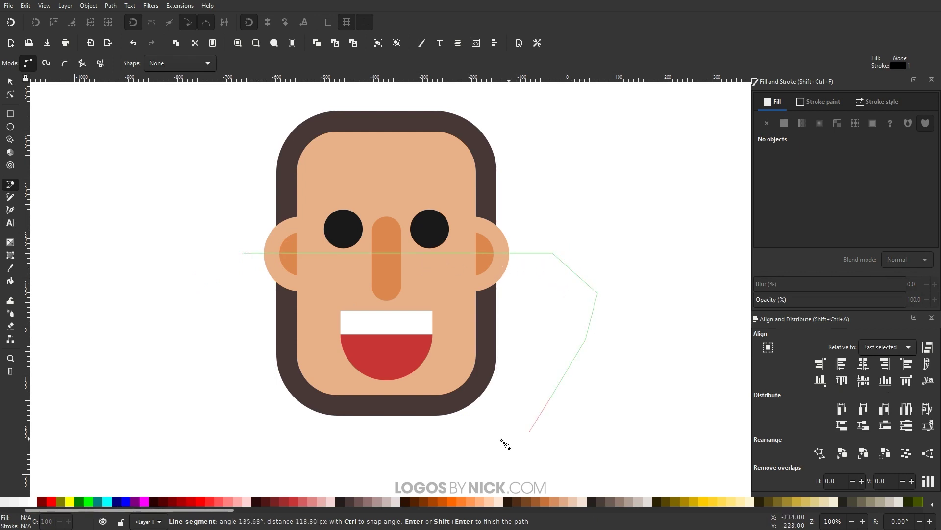
pyautogui.click(504, 440)
pyautogui.click(425, 451)
pyautogui.click(306, 452)
pyautogui.click(209, 420)
pyautogui.click(193, 374)
pyautogui.moveTo(198, 328); pyautogui.dragTo(204, 315)
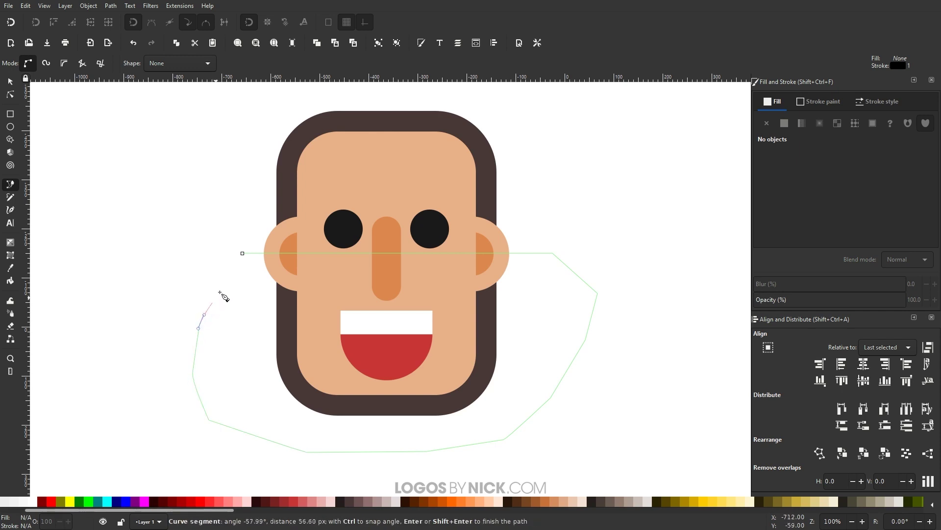
pyautogui.click(243, 253)
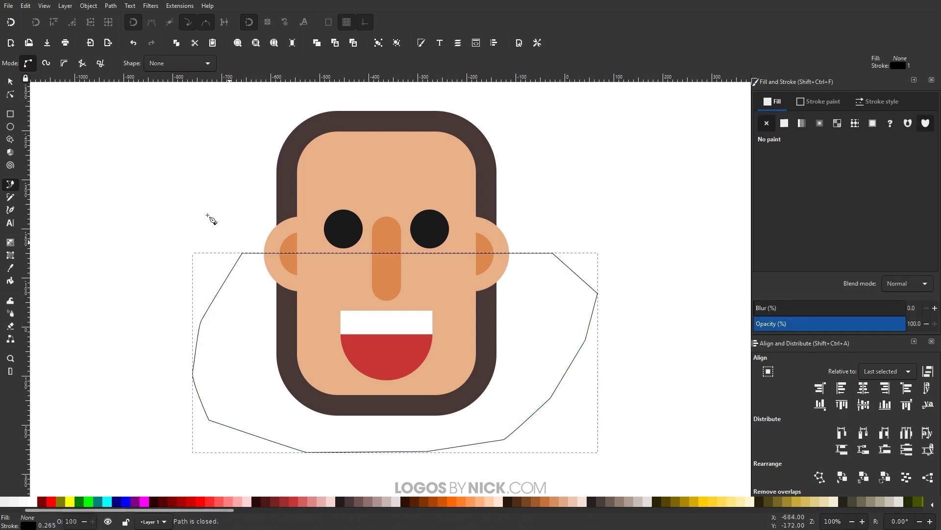
# Subtract the drawn path from the dark brown shape with Difference, keeping only the hair above mid-ear, and deselect it
pyautogui.click(11, 81)
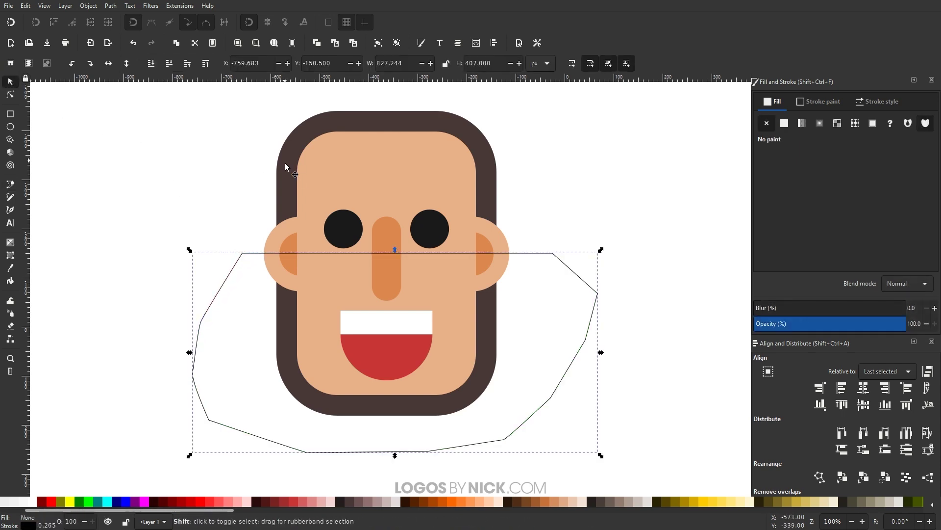
pyautogui.keyDown('shift'); pyautogui.click(282, 164); pyautogui.keyUp('shift')
pyautogui.click(111, 6)
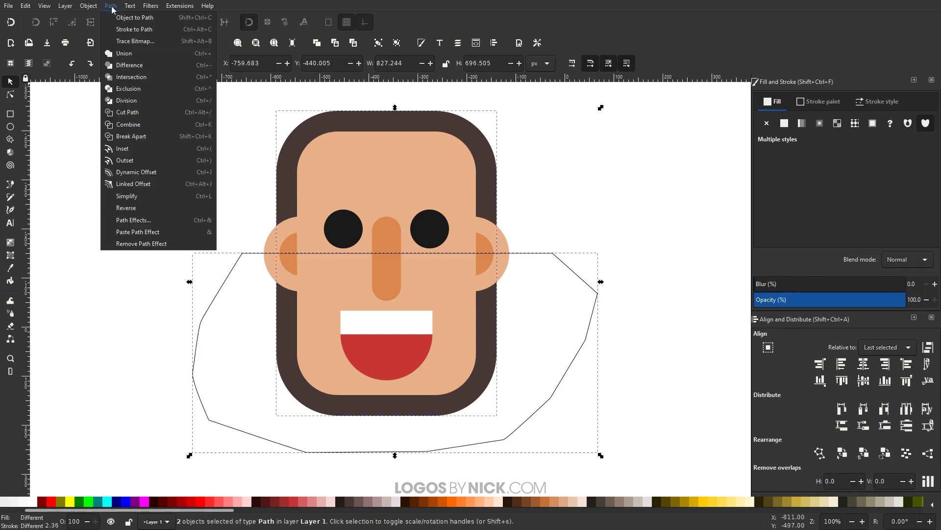
pyautogui.click(127, 66)
pyautogui.scroll(5, 412, 381)
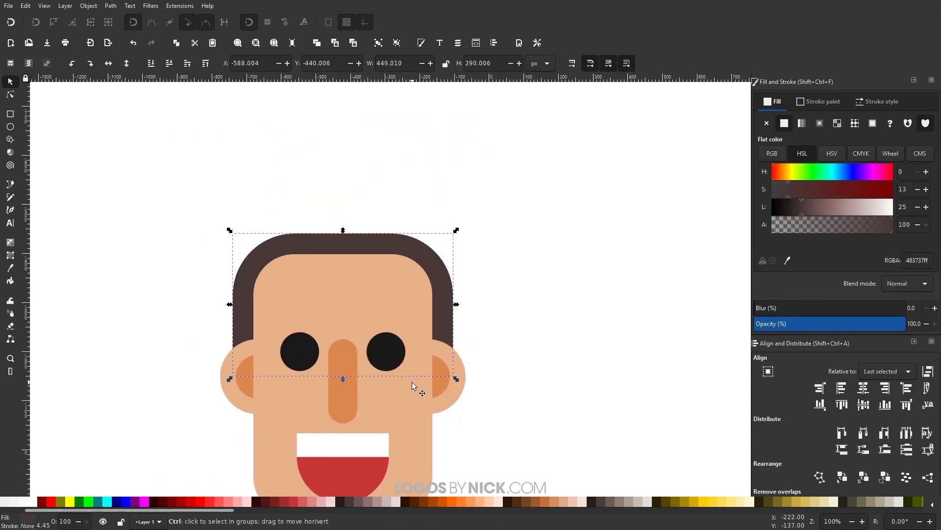
pyautogui.keyDown('ctrl'); pyautogui.scroll(-1, 391, 399); pyautogui.keyUp('ctrl')
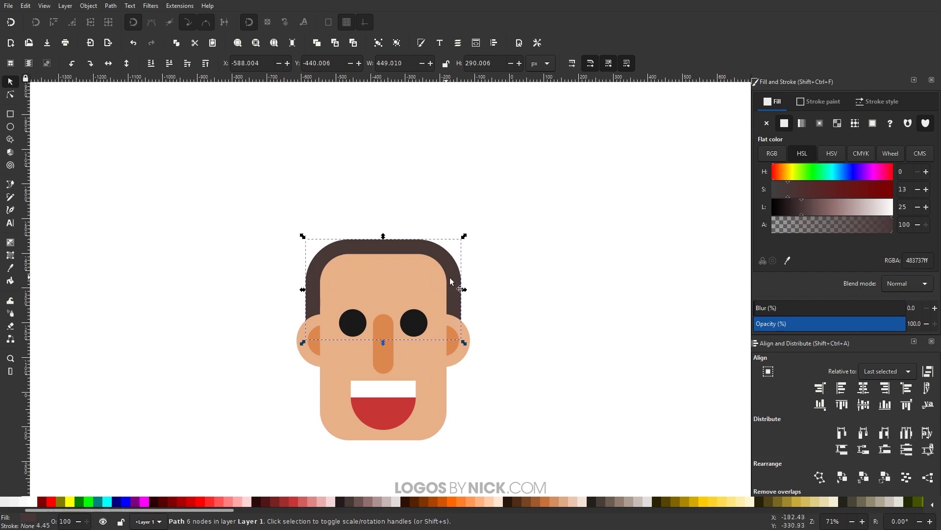
pyautogui.click(511, 276)
pyautogui.hscroll(-2, 491, 324)
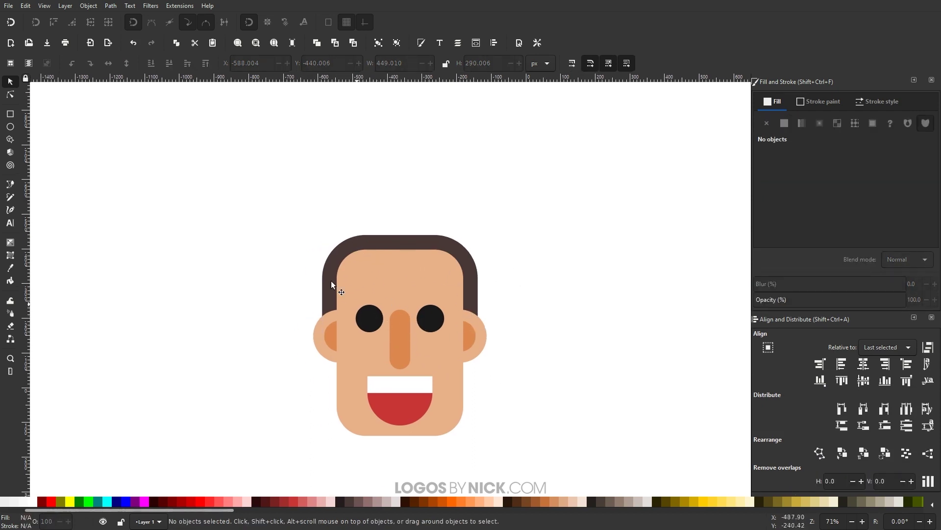
# Draw a dark brown rectangle about 428 by 215 px over the forehead and shift it slightly down and right
pyautogui.click(10, 114)
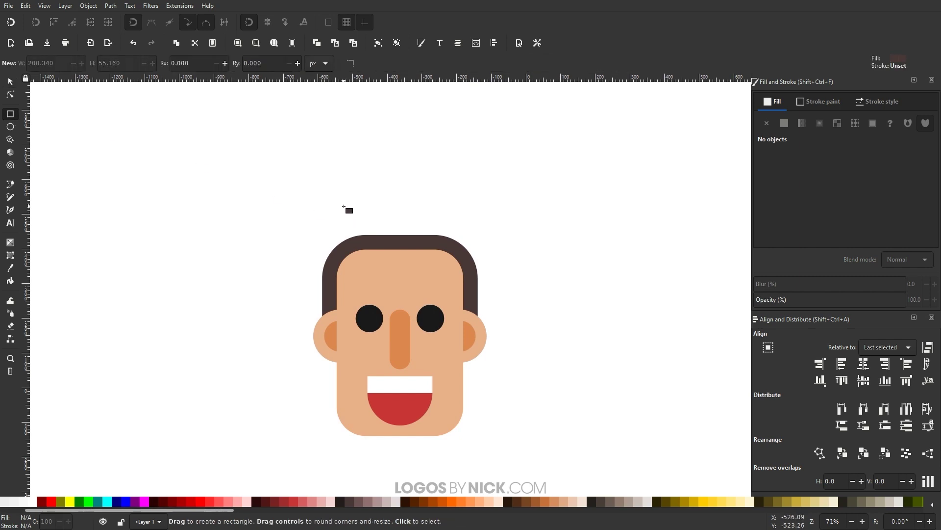
pyautogui.moveTo(344, 206); pyautogui.dragTo(492, 280)
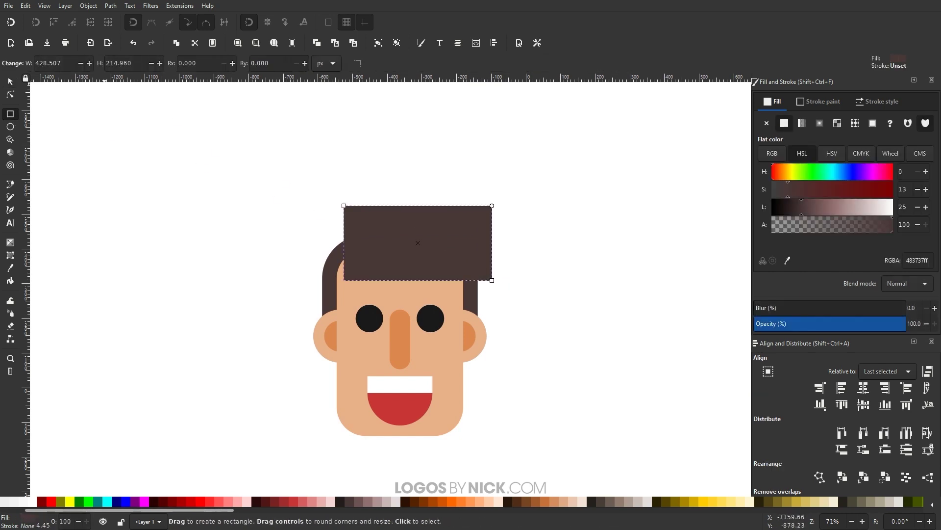
pyautogui.click(11, 82)
pyautogui.moveTo(365, 223); pyautogui.dragTo(367, 230)
# Lighten the hair rectangle's fill to lightness 35 and nudge it slightly lower on the forehead
pyautogui.click(808, 206)
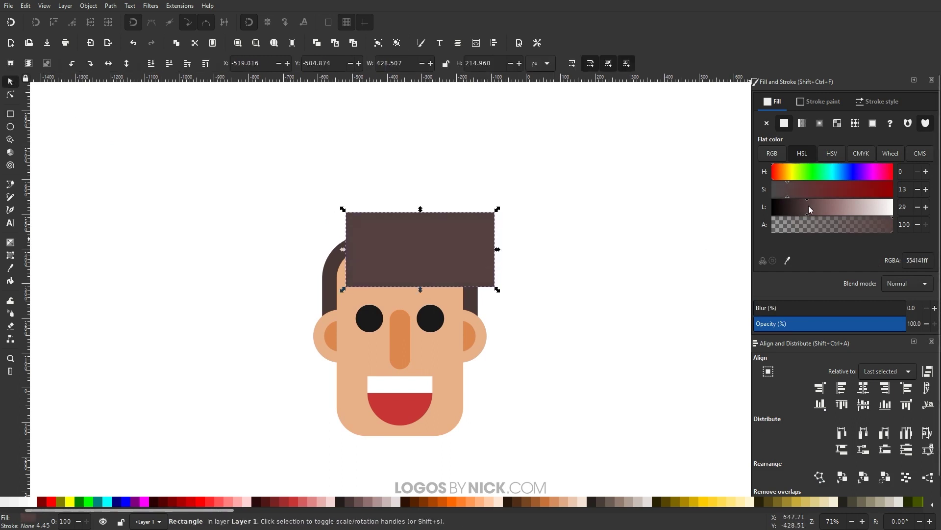
pyautogui.moveTo(808, 205); pyautogui.dragTo(813, 206)
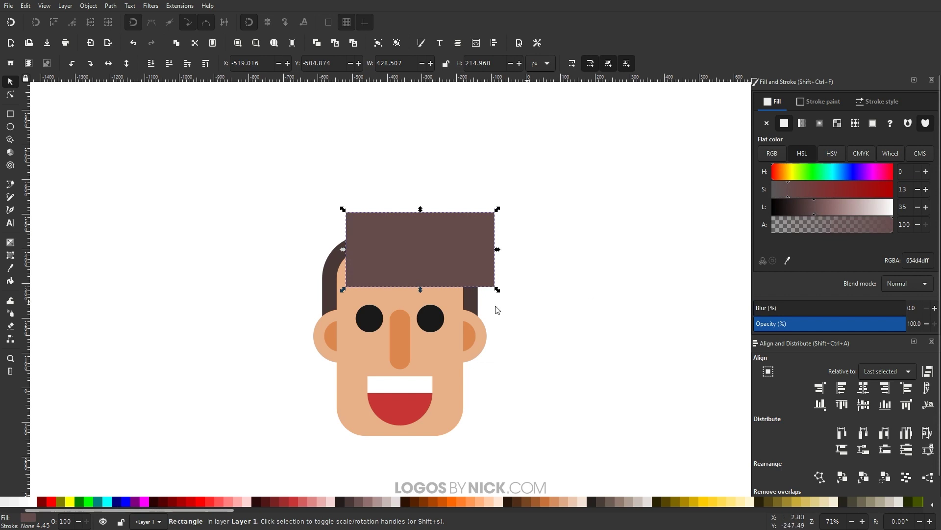
pyautogui.moveTo(433, 252); pyautogui.dragTo(434, 254)
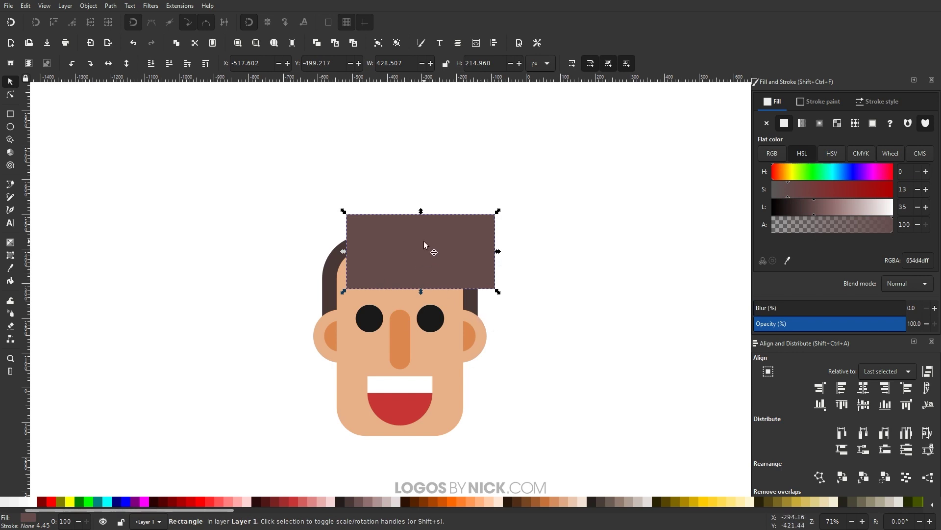
# Convert the hair rectangle to a path
pyautogui.hscroll(1, 436, 234)
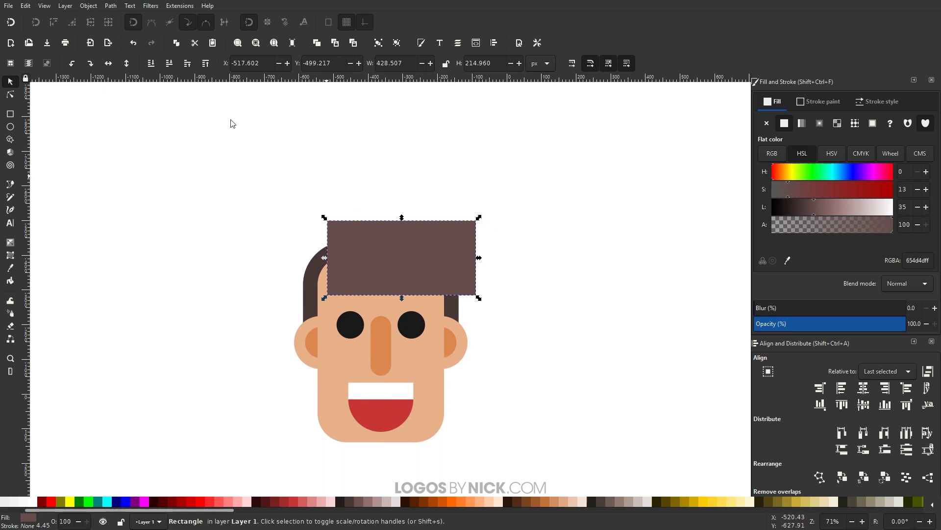
pyautogui.click(111, 5)
pyautogui.click(117, 17)
pyautogui.hscroll(1, 455, 343)
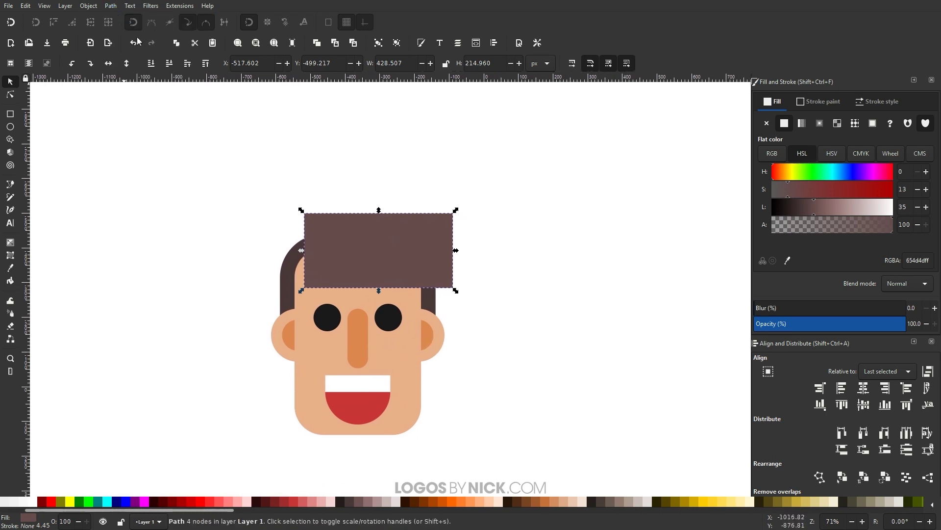
# Add a Corners (Fillet/Chamfer) path effect to the hair rectangle, limit changes to selected nodes, and display its nodes for editing
pyautogui.click(116, 6)
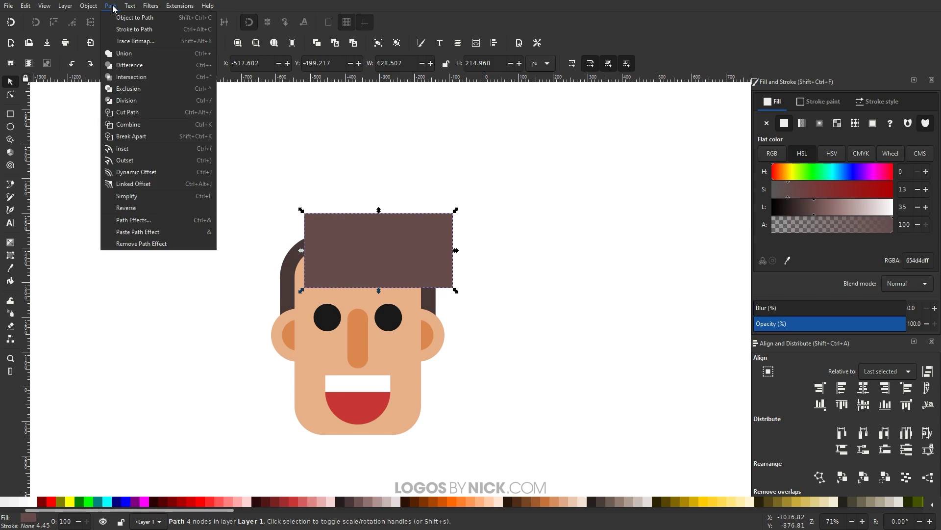
pyautogui.click(128, 220)
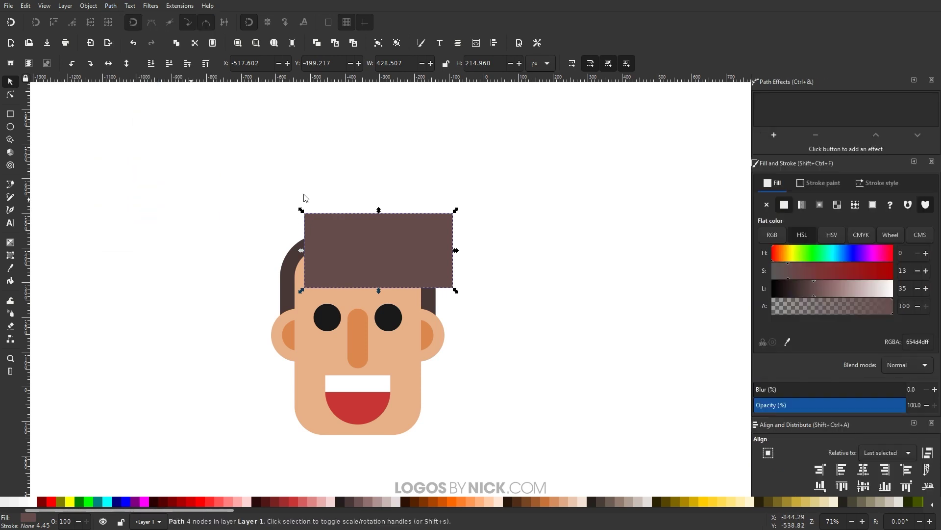
pyautogui.click(775, 135)
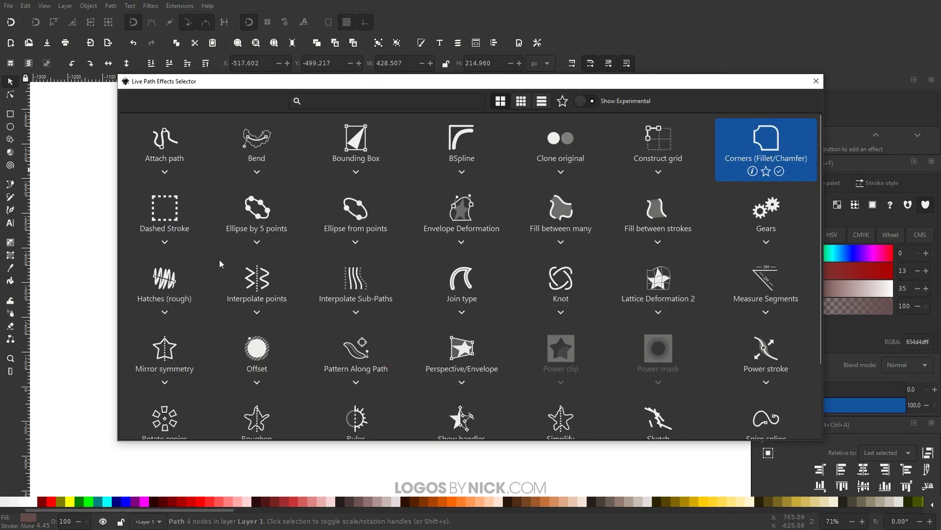
pyautogui.click(769, 147)
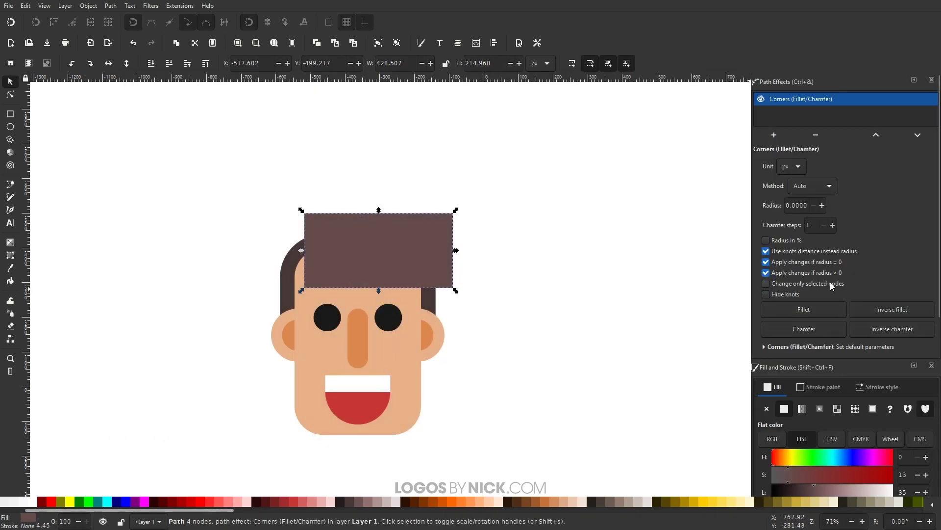
pyautogui.click(765, 284)
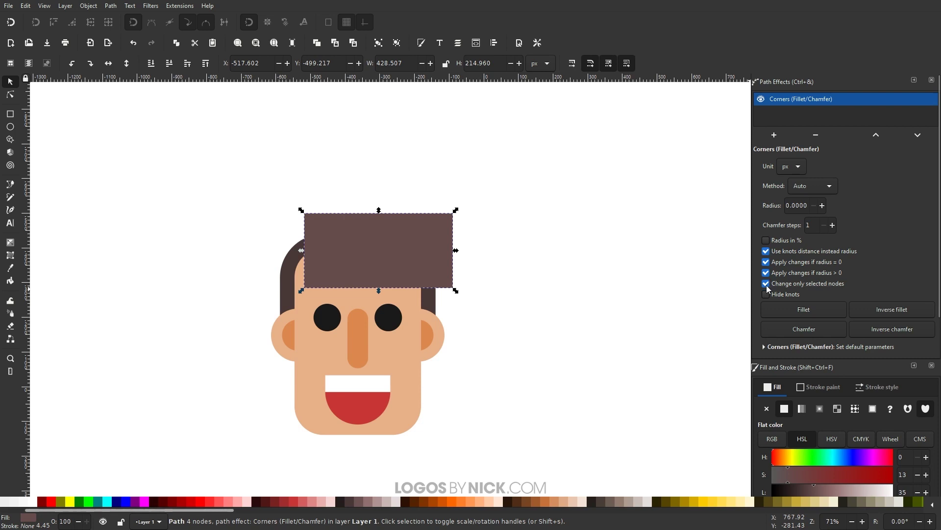
pyautogui.click(12, 96)
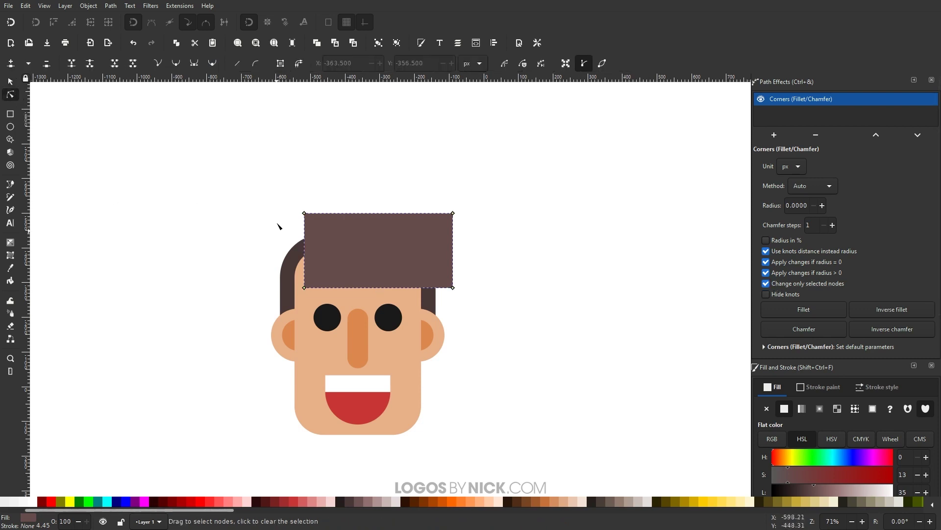
# Round every corner of the hair rectangle except the upper right one with a 27 px radius
pyautogui.moveTo(266, 189); pyautogui.dragTo(322, 229)
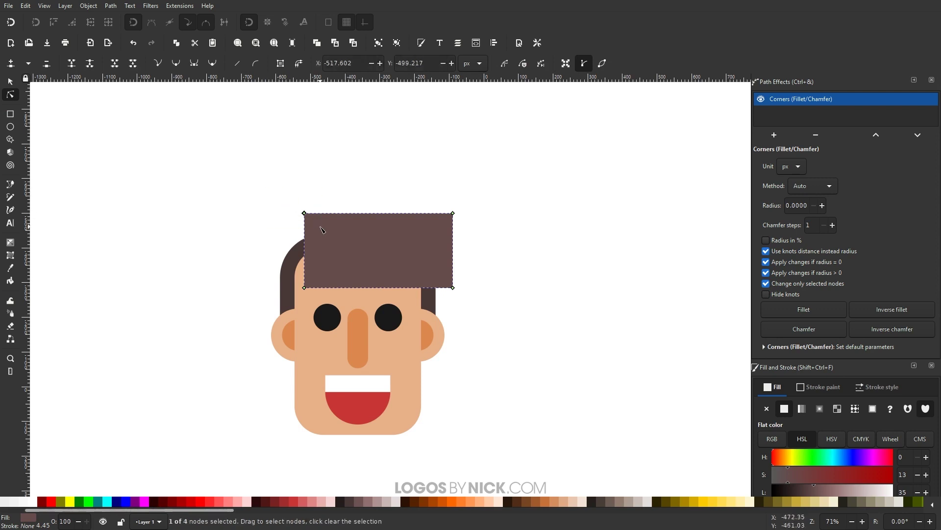
pyautogui.moveTo(318, 298); pyautogui.dragTo(289, 281)
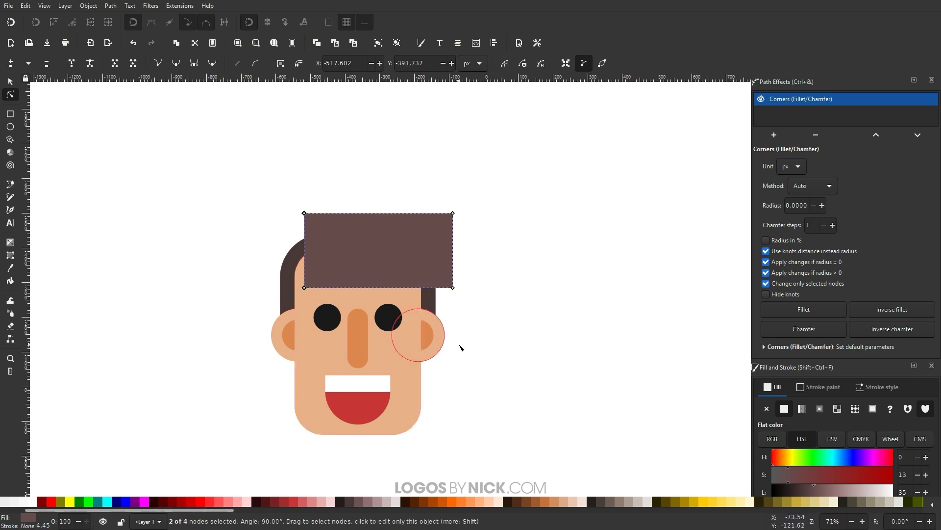
pyautogui.moveTo(480, 304); pyautogui.dragTo(428, 273)
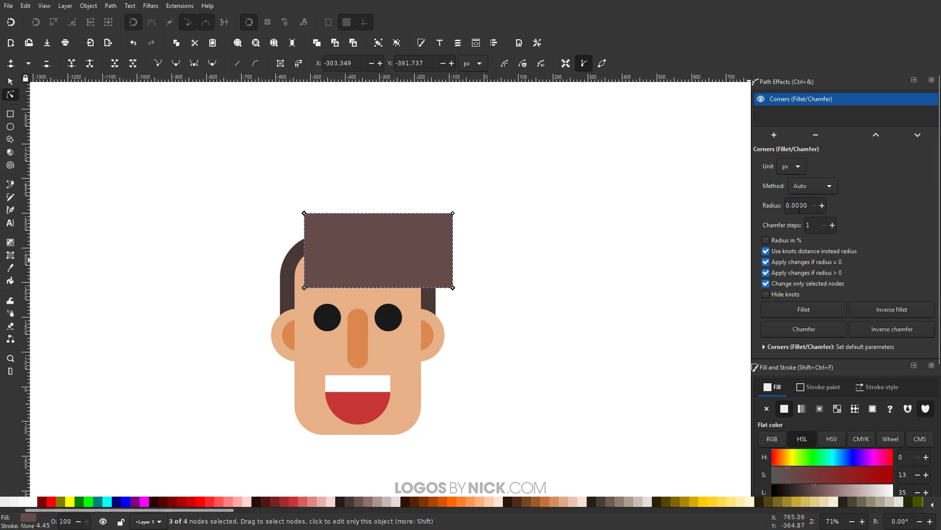
pyautogui.click(823, 205)
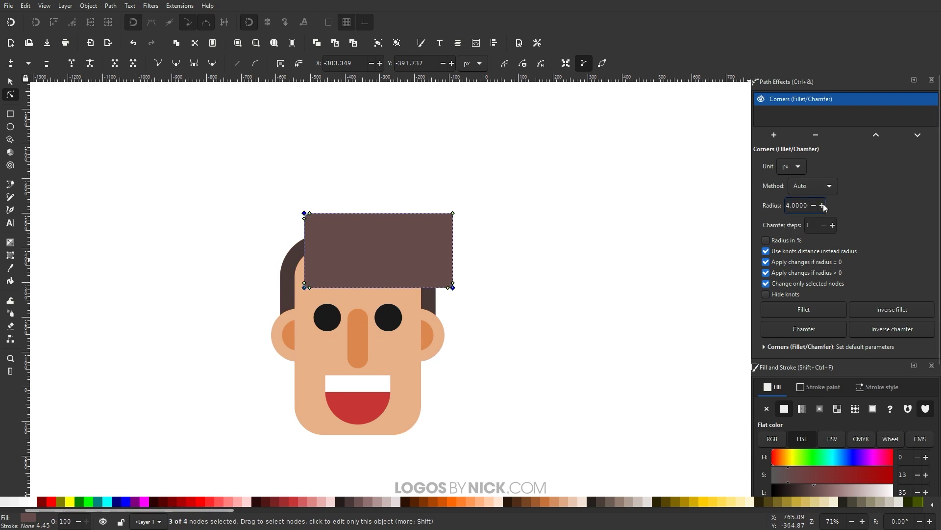
pyautogui.click(822, 205)
pyautogui.click(823, 205)
pyautogui.click(823, 205)
pyautogui.click(823, 205)
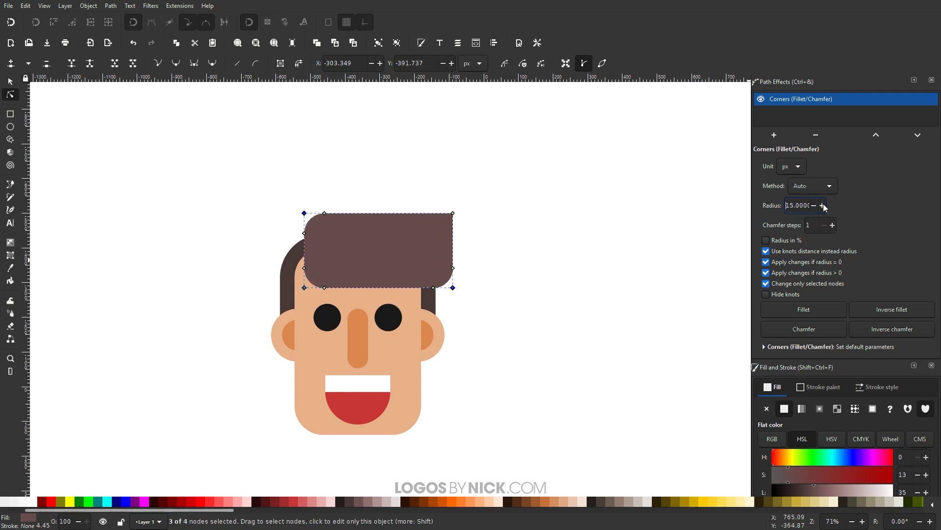
pyautogui.click(822, 205)
pyautogui.click(823, 205)
pyautogui.click(822, 205)
pyautogui.click(822, 205)
pyautogui.click(823, 205)
pyautogui.click(823, 205)
pyautogui.click(822, 205)
pyautogui.click(823, 205)
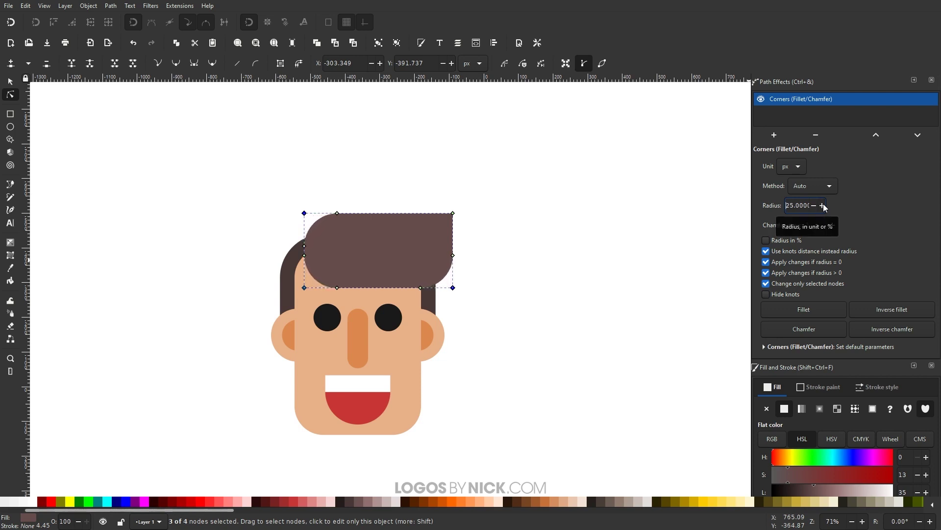
pyautogui.click(823, 205)
pyautogui.click(823, 205)
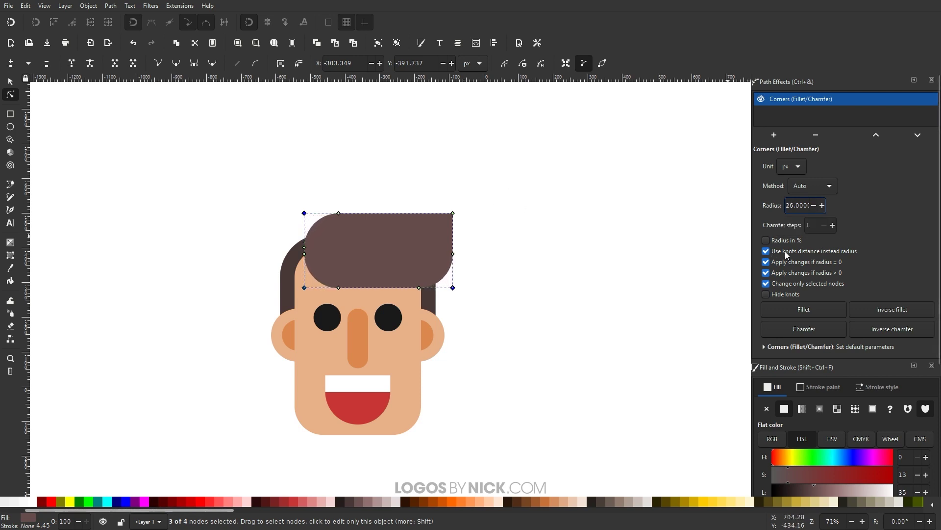
pyautogui.click(822, 206)
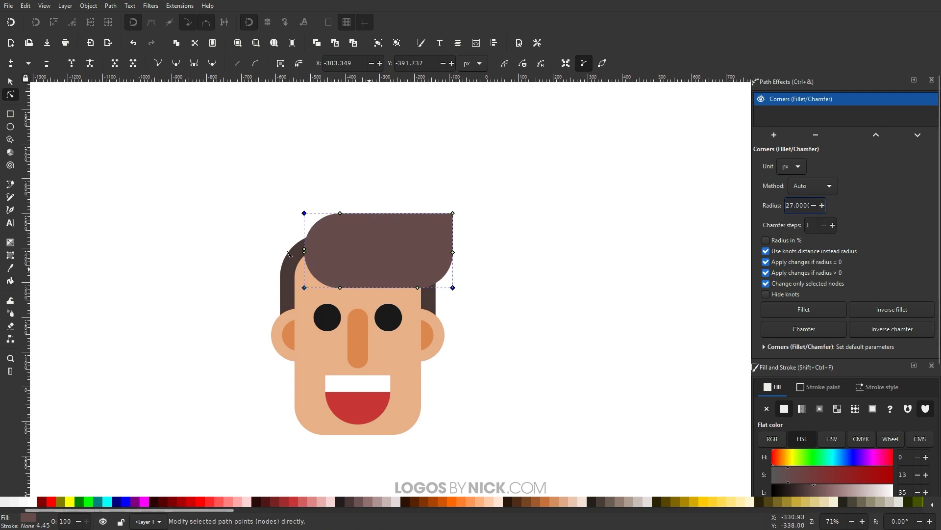
# Convert the rounded hair shape to a plain path and shift it slightly down and left over the head
pyautogui.click(111, 6)
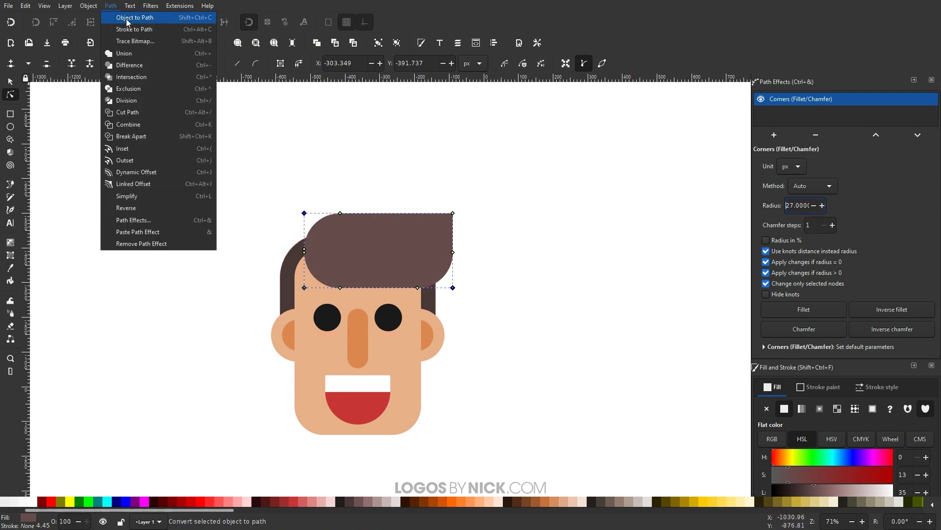
pyautogui.click(127, 22)
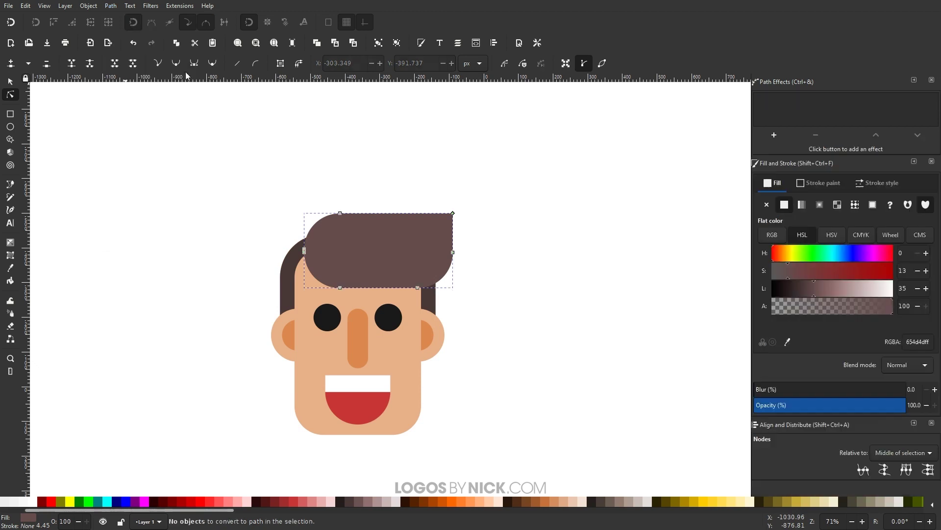
pyautogui.click(931, 80)
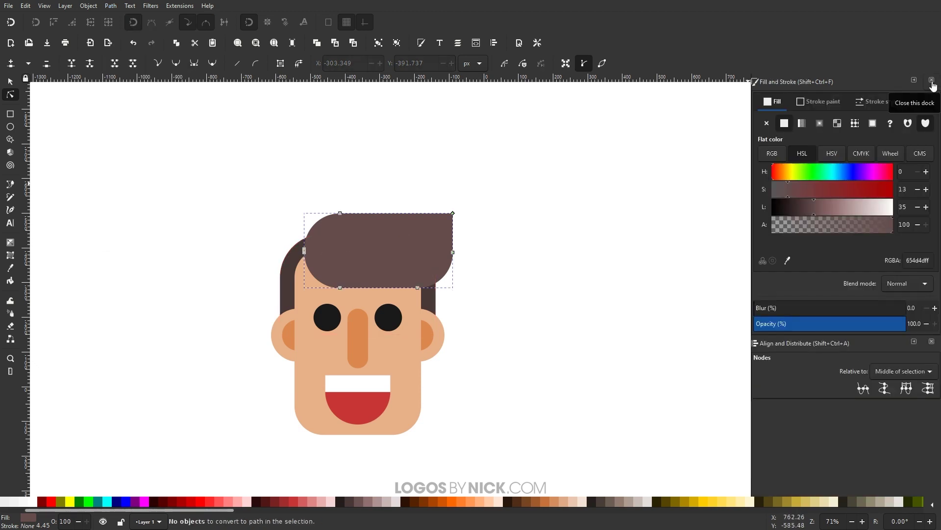
pyautogui.click(10, 81)
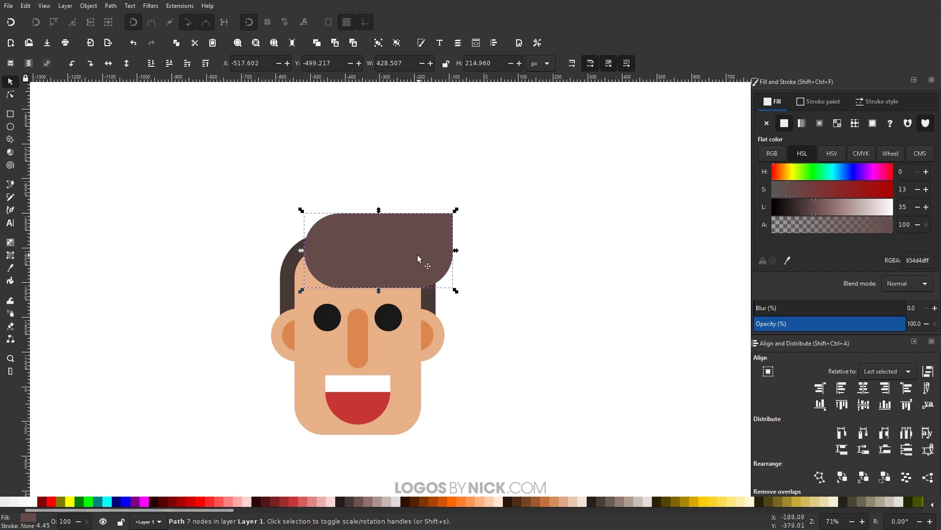
pyautogui.moveTo(417, 255); pyautogui.dragTo(413, 258)
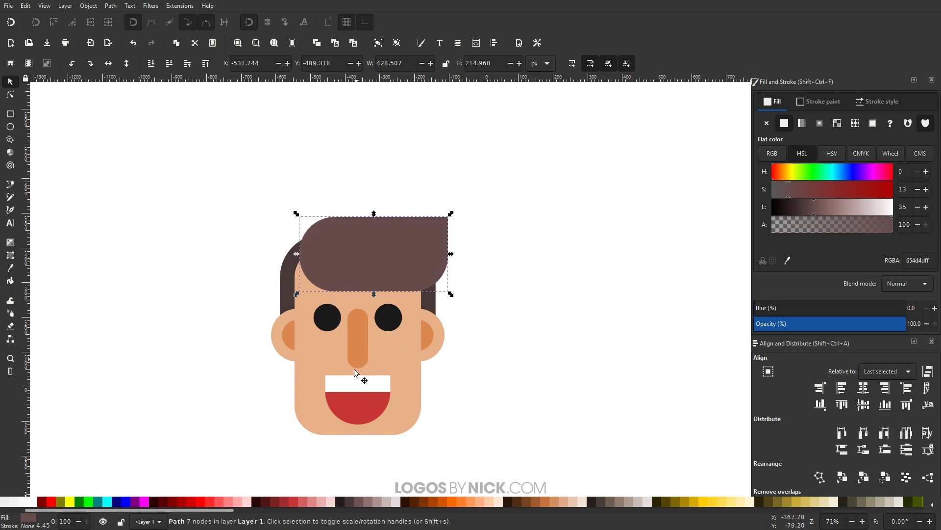
pyautogui.click(510, 360)
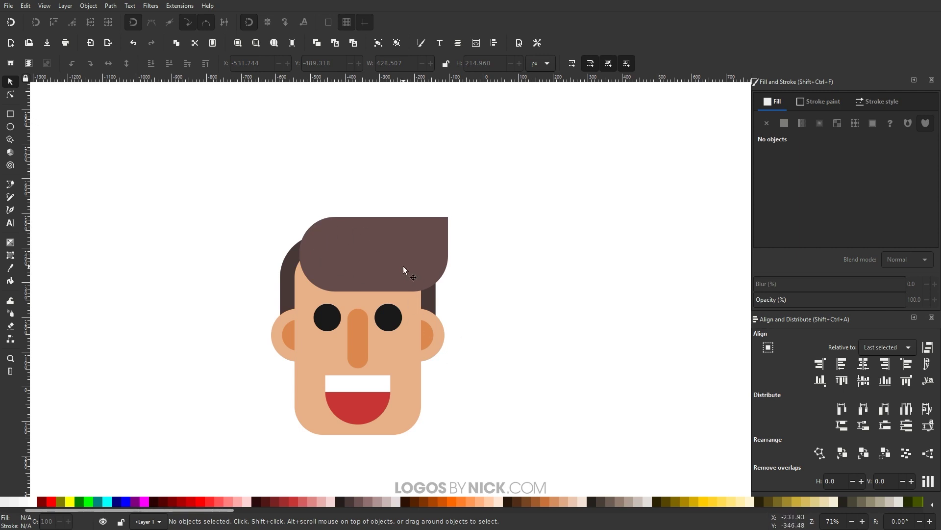
# Duplicate the hair shape and give the copy a light mauve-brown stroke and no fill
pyautogui.click(385, 252)
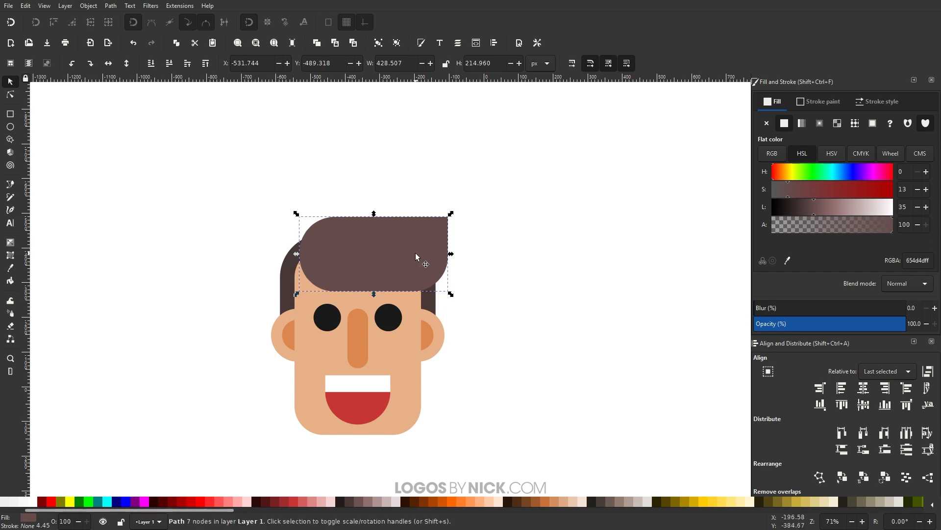
pyautogui.press('shift')
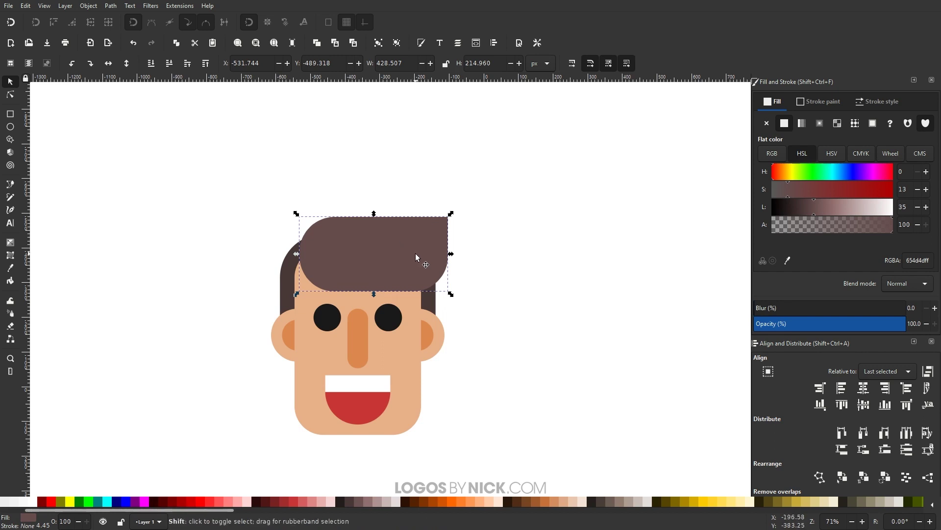
pyautogui.keyDown('shift'); pyautogui.click(378, 502); pyautogui.keyUp('shift')
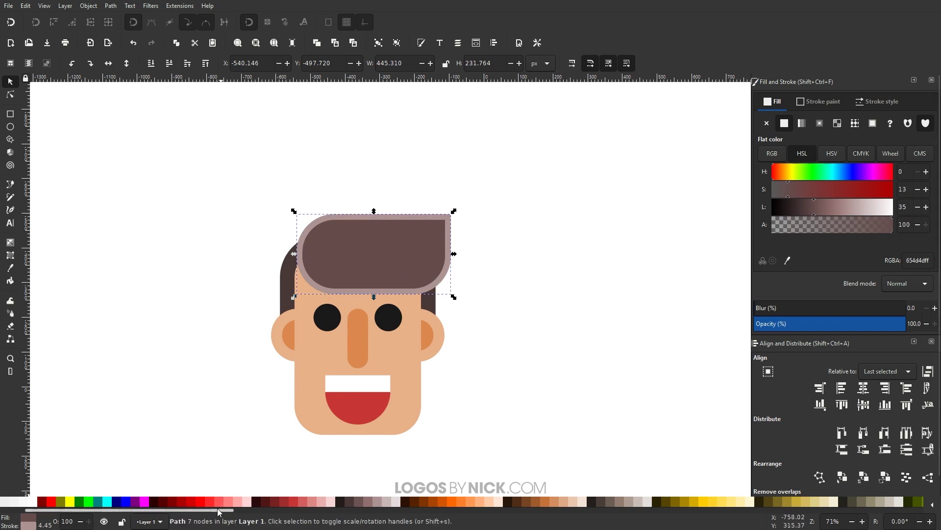
pyautogui.scroll(2, 220, 510)
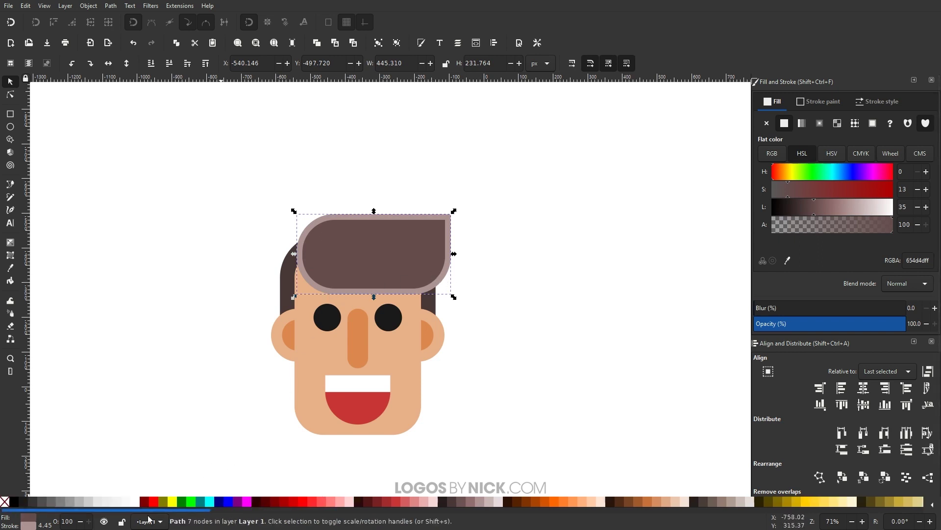
pyautogui.click(5, 502)
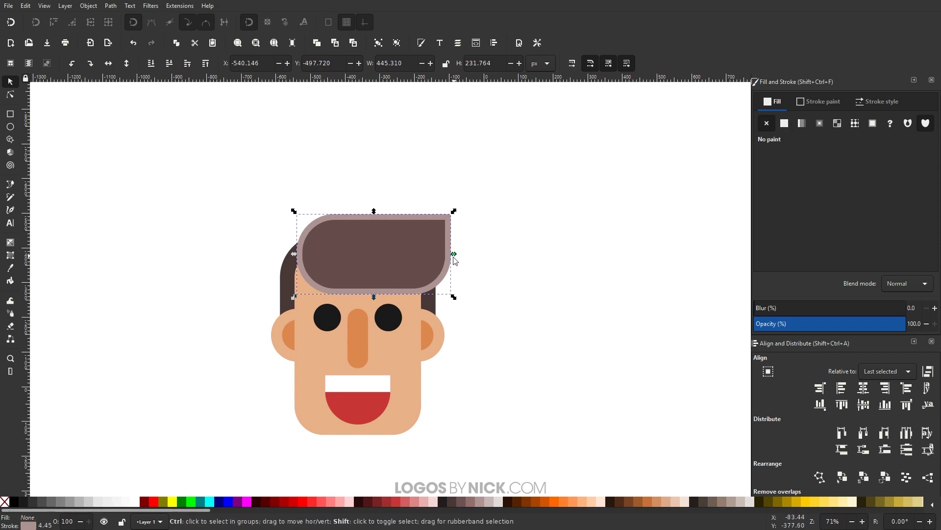
# Scale the outline copy down to about 318 by 166 px inside the hair and set its stroke width to 20.704 px
pyautogui.moveTo(454, 260); pyautogui.dragTo(413, 274)
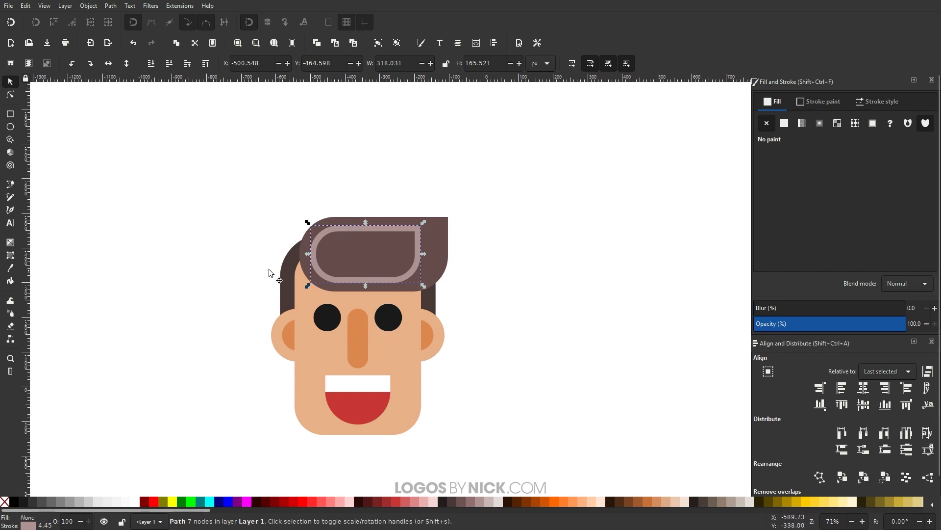
pyautogui.click(874, 106)
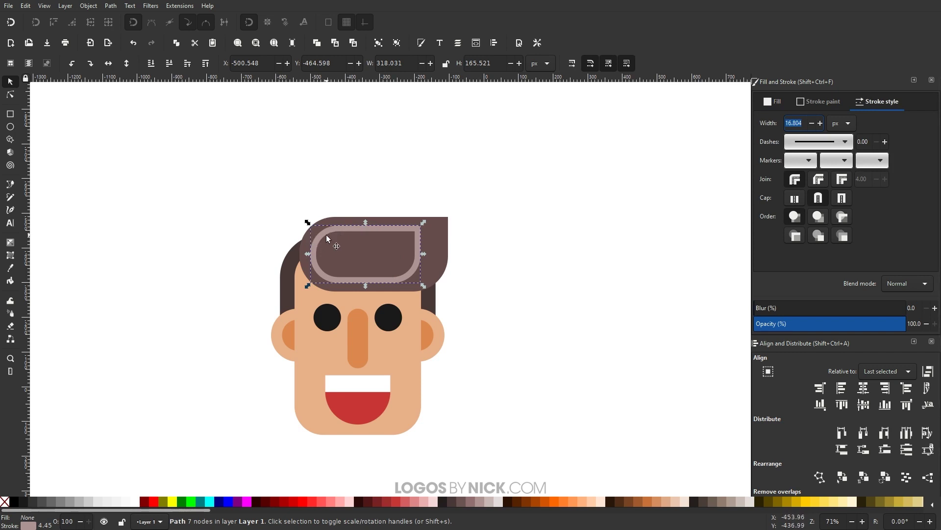
pyautogui.click(821, 123)
pyautogui.click(820, 123)
pyautogui.click(820, 123)
pyautogui.click(820, 123)
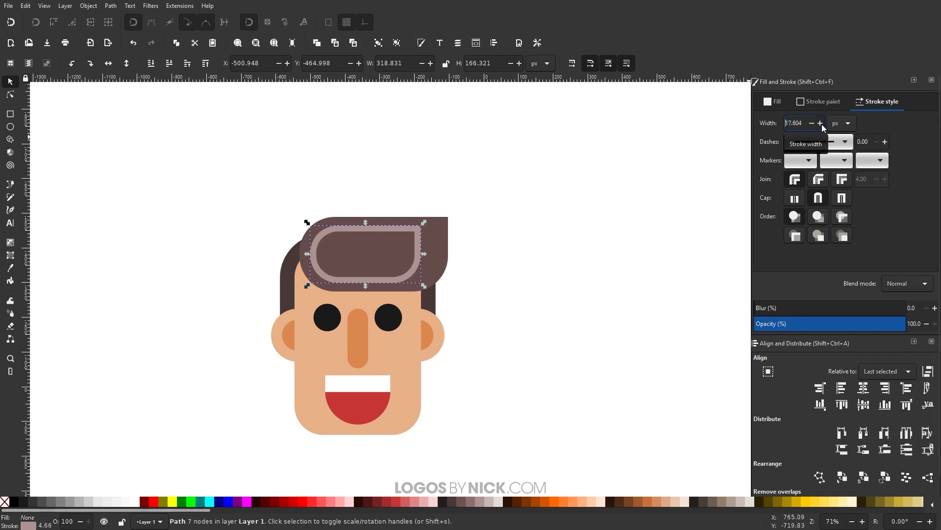
pyautogui.middleClick(820, 123)
pyautogui.click(821, 123)
pyautogui.click(820, 123)
pyautogui.click(821, 123)
pyautogui.click(820, 123)
pyautogui.click(820, 123)
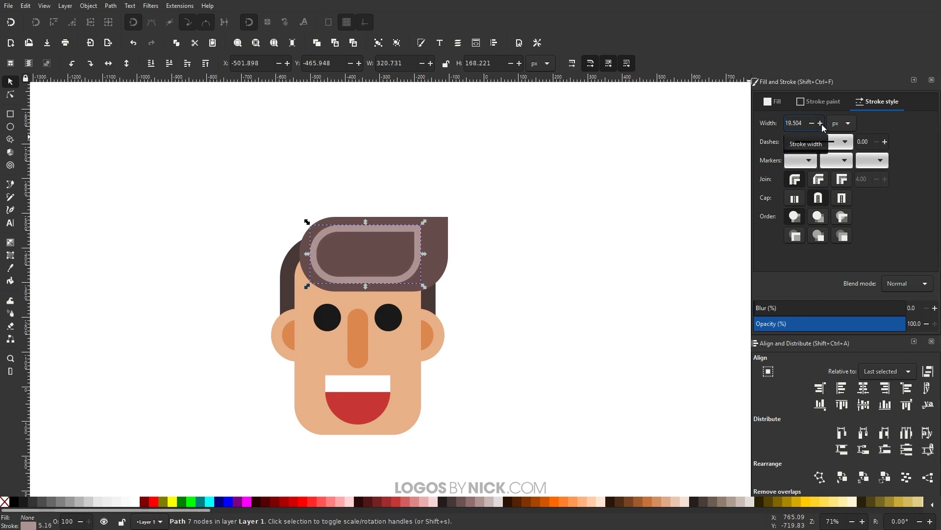
pyautogui.click(821, 123)
pyautogui.click(820, 123)
pyautogui.click(821, 123)
pyautogui.click(820, 123)
pyautogui.click(820, 123)
pyautogui.click(821, 123)
pyautogui.click(820, 123)
pyautogui.click(820, 123)
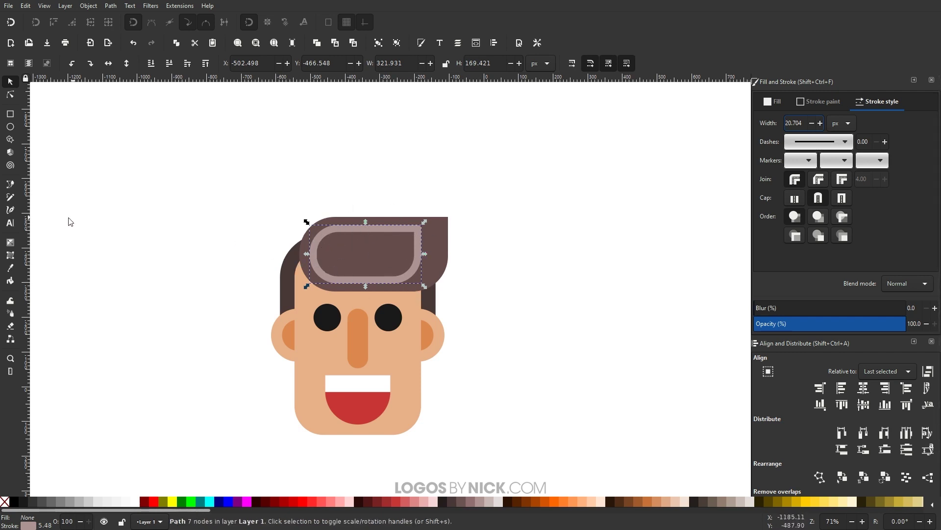
# Draw a closed pen path about 223 by 161 px enclosing the upper left curve of the hair outline
pyautogui.click(11, 184)
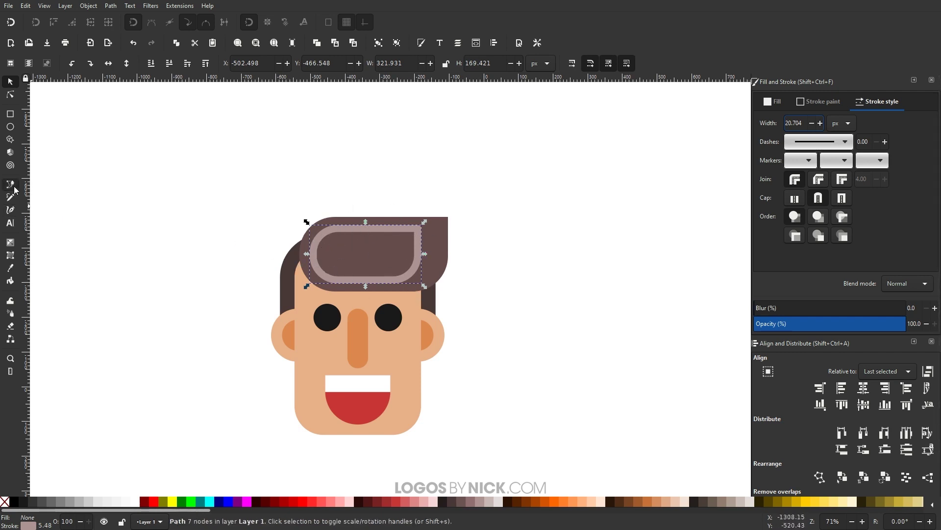
pyautogui.click(304, 251)
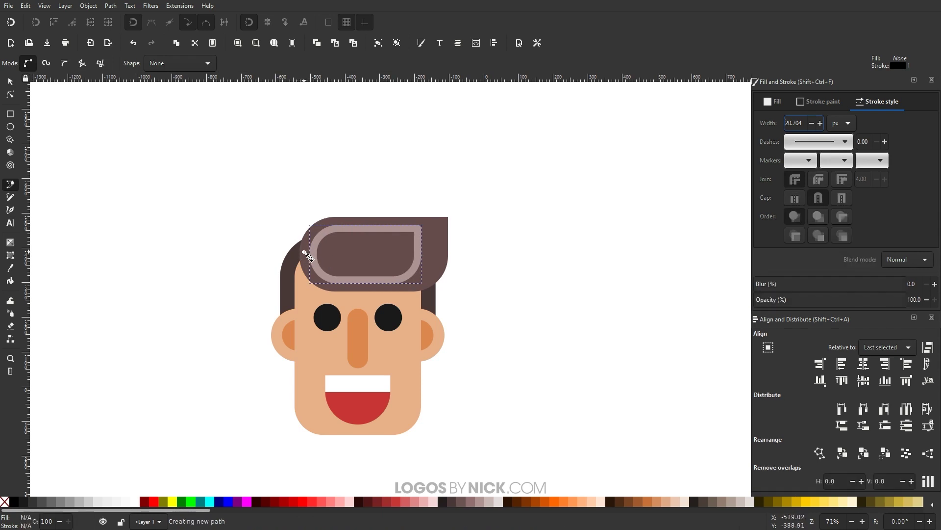
pyautogui.click(351, 252)
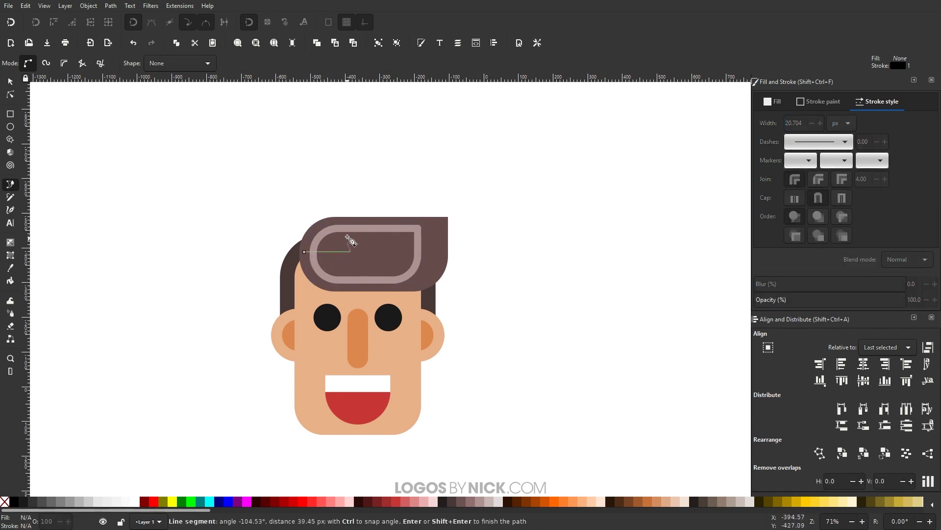
pyautogui.click(356, 205)
pyautogui.click(278, 228)
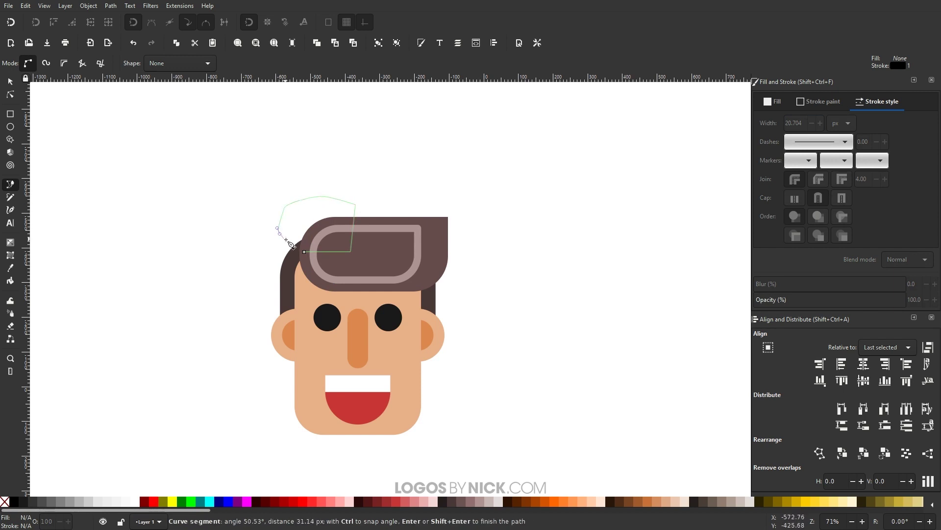
pyautogui.click(304, 252)
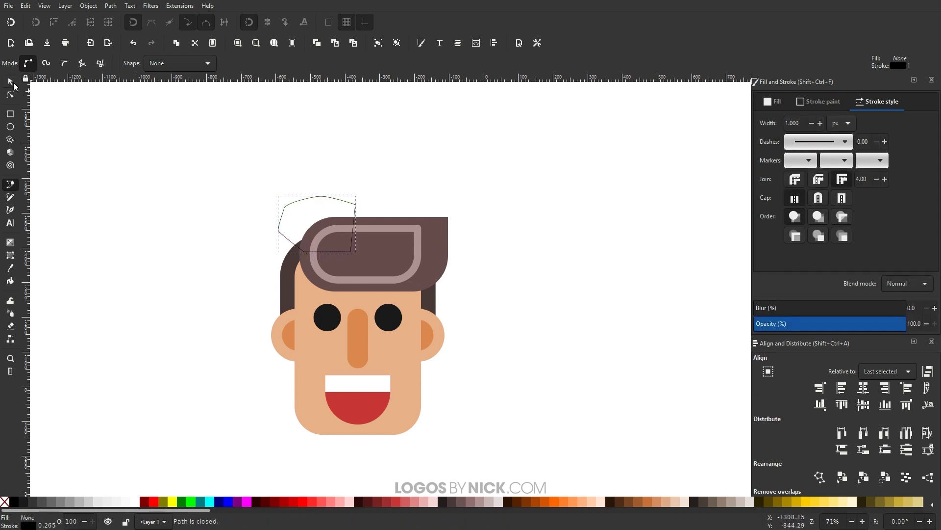
# Cut the light hair outline with the drawn path using Cut Path
pyautogui.click(10, 82)
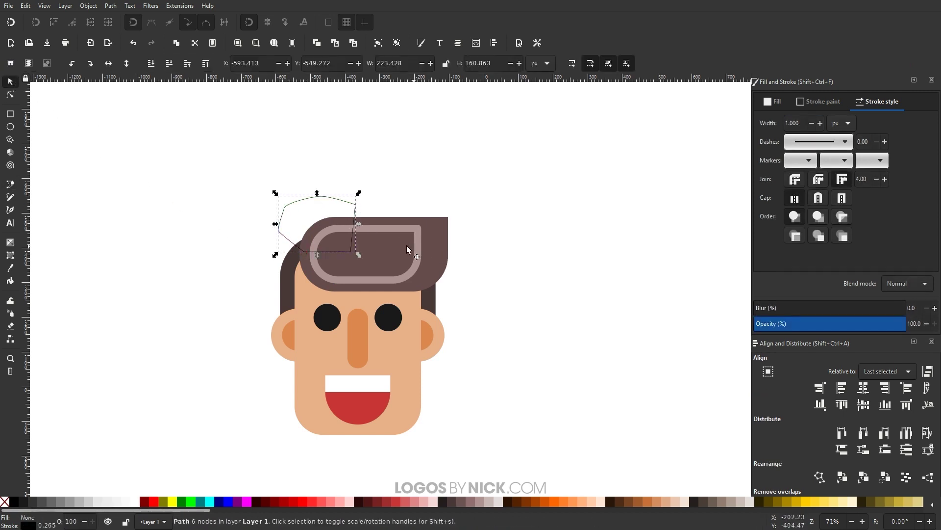
pyautogui.keyDown('shift'); pyautogui.click(389, 230); pyautogui.keyUp('shift')
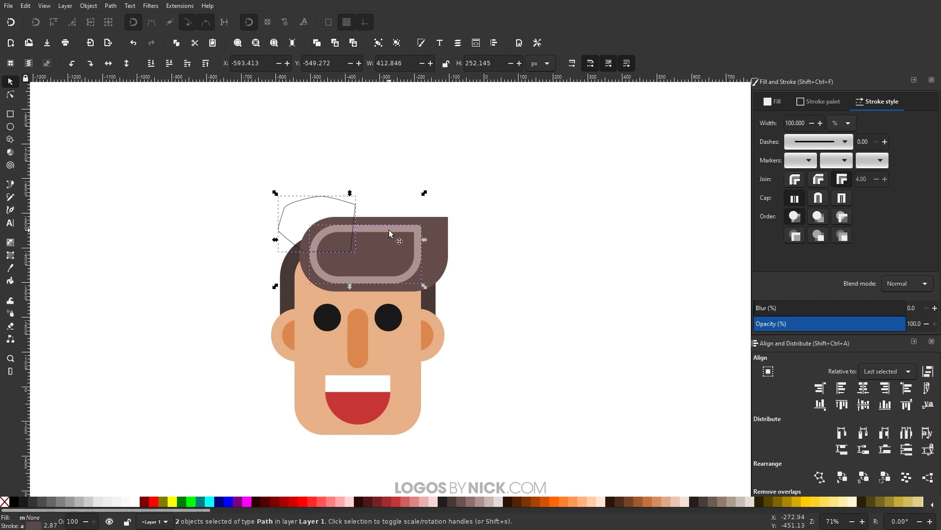
pyautogui.click(111, 5)
pyautogui.click(130, 113)
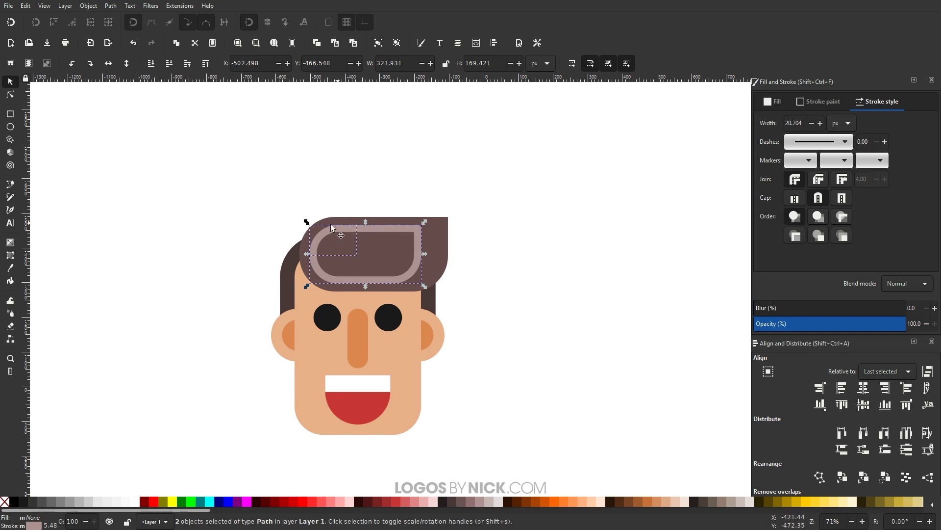
# Move the larger cut piece of the outline off the hair and delete it, keeping the upper left highlight arc
pyautogui.click(508, 293)
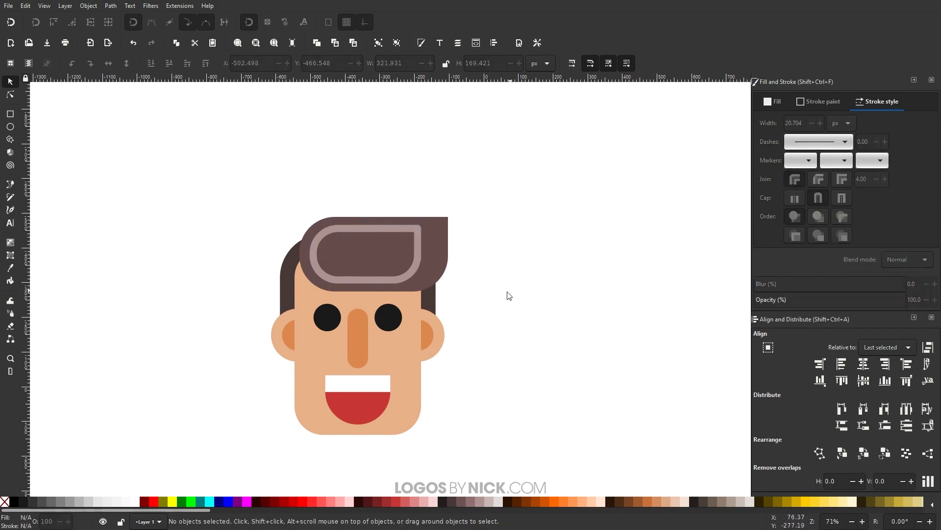
pyautogui.moveTo(388, 283); pyautogui.dragTo(608, 267)
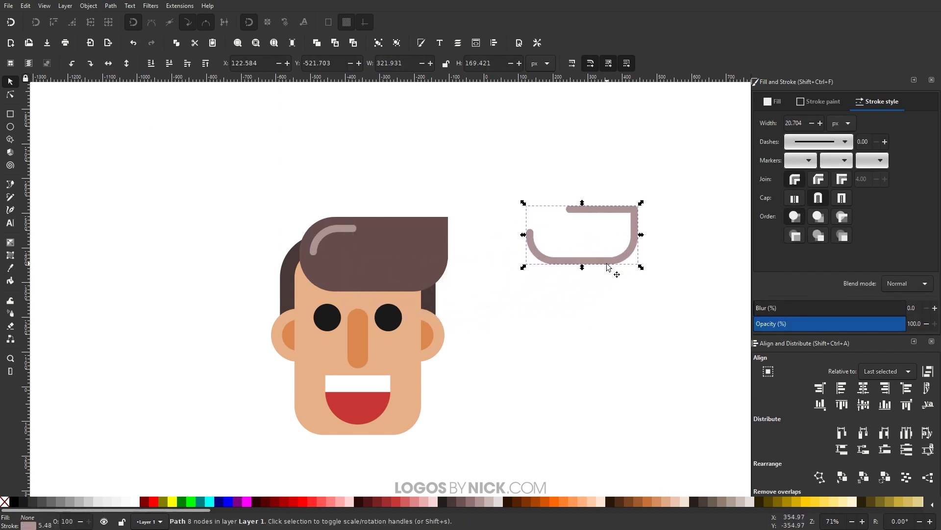
pyautogui.press('Delete')
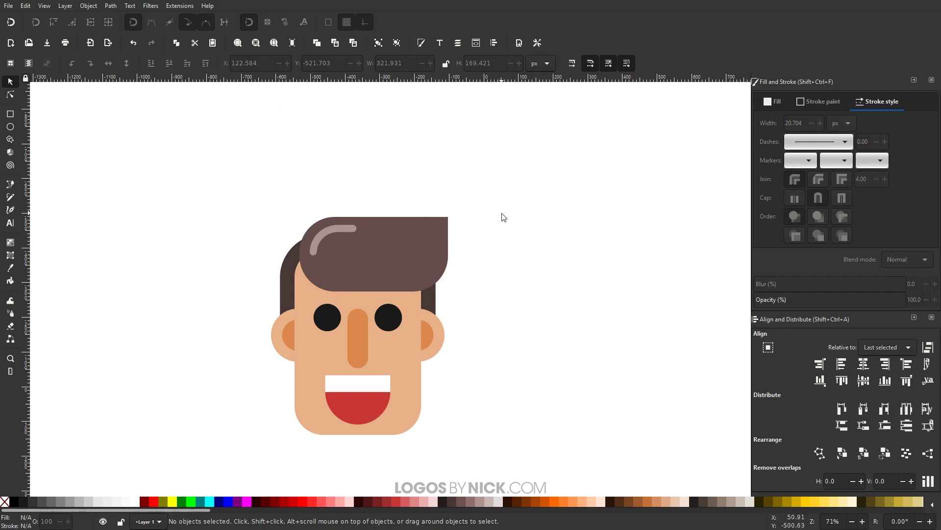
# Darken the hair highlight arc by lowering its stroke colour's lightness to 54, giving 997878ff
pyautogui.click(334, 226)
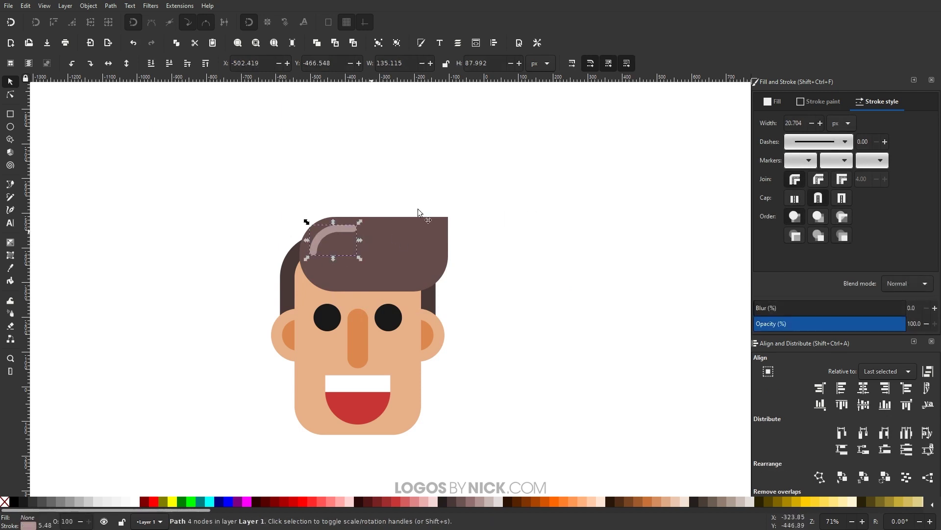
pyautogui.click(818, 102)
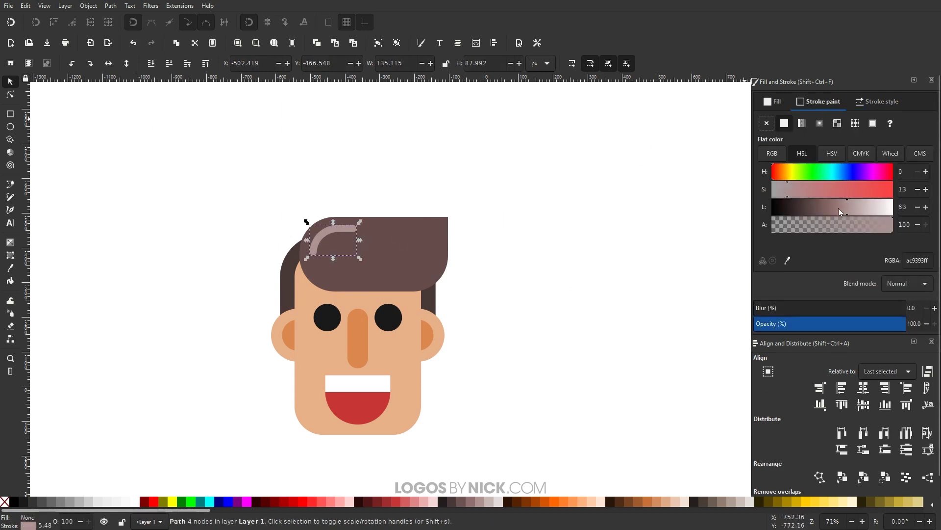
pyautogui.moveTo(848, 209); pyautogui.dragTo(837, 208)
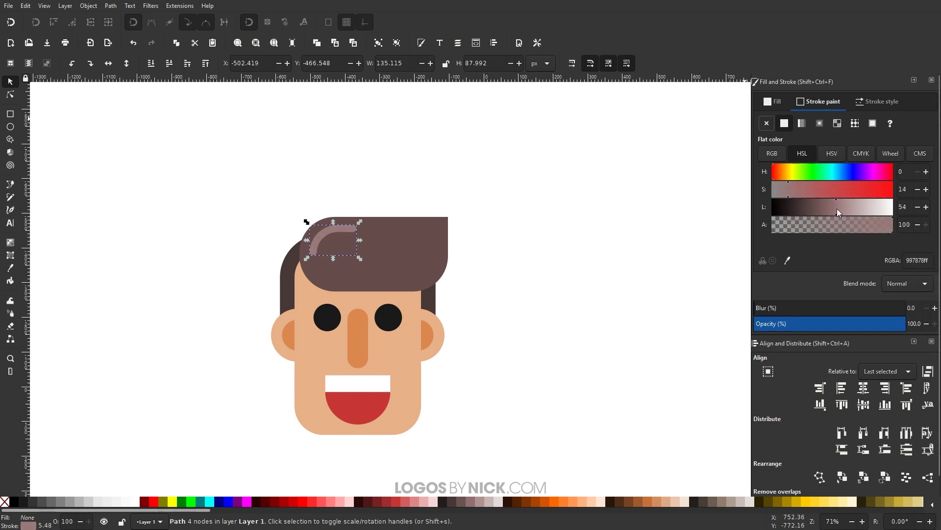
pyautogui.click(509, 325)
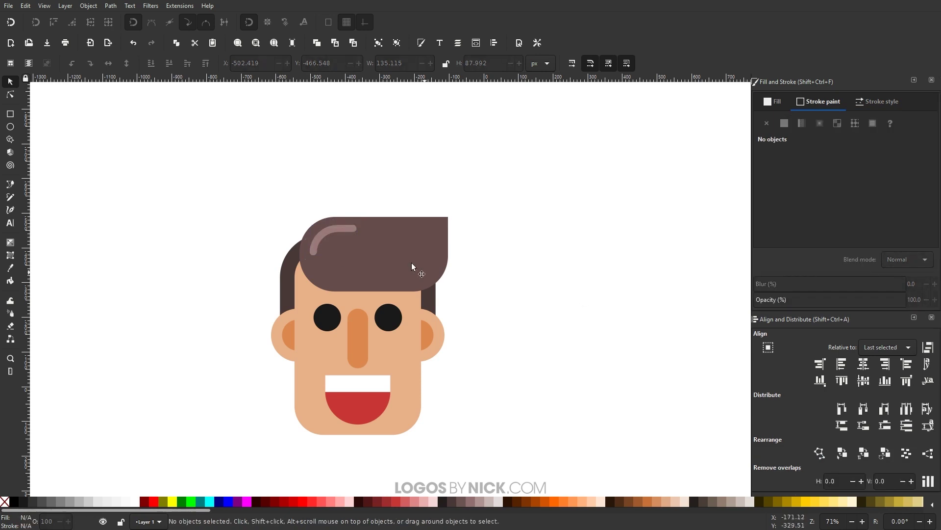
pyautogui.scroll(-1, 490, 331)
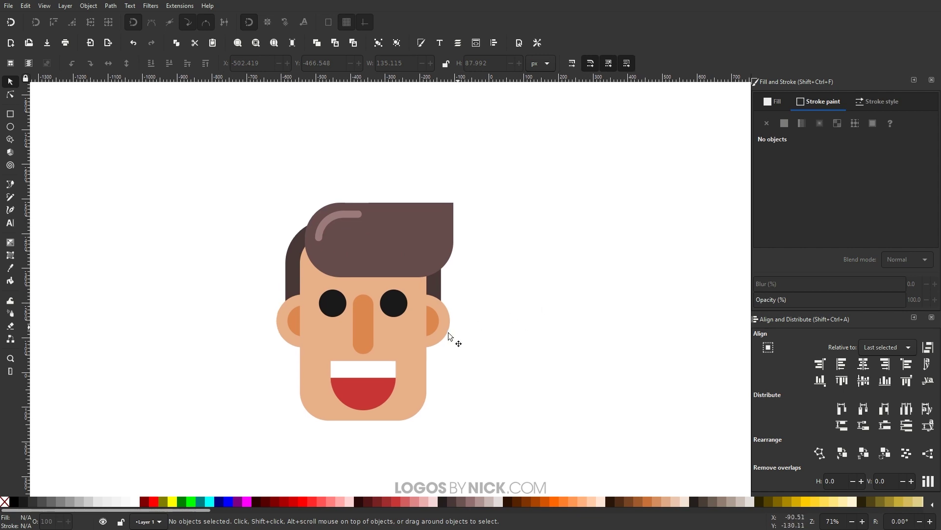
pyautogui.scroll(-1, 357, 298)
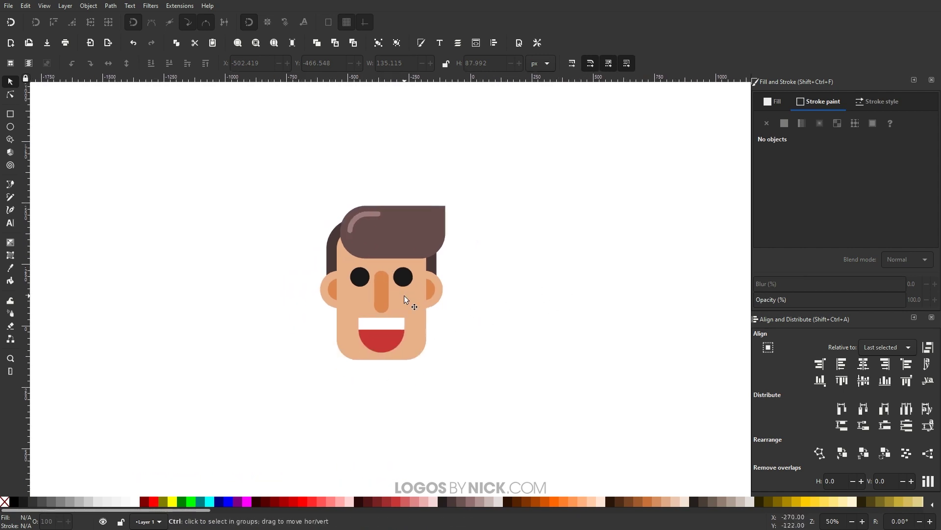